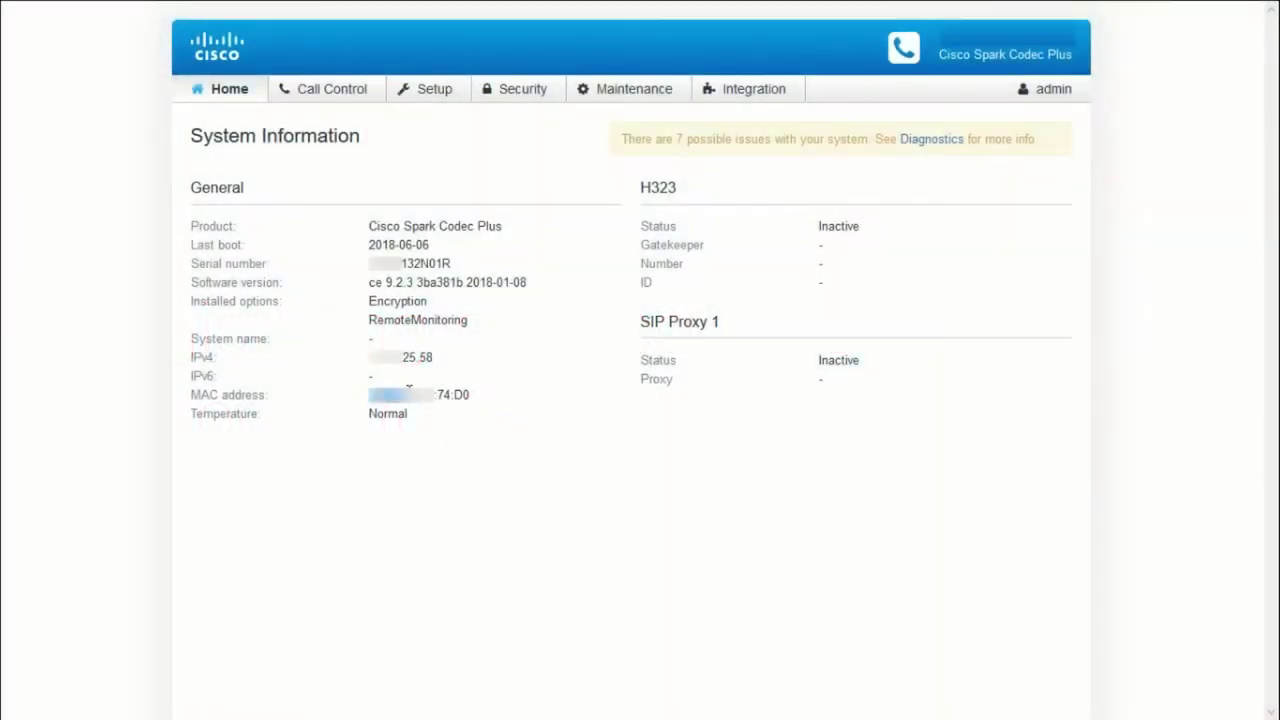
Copy the codec's MAC address from the System Information page and paste it into a blank Notepad document
right_click(466, 398)
click(503, 408)
click(504, 396)
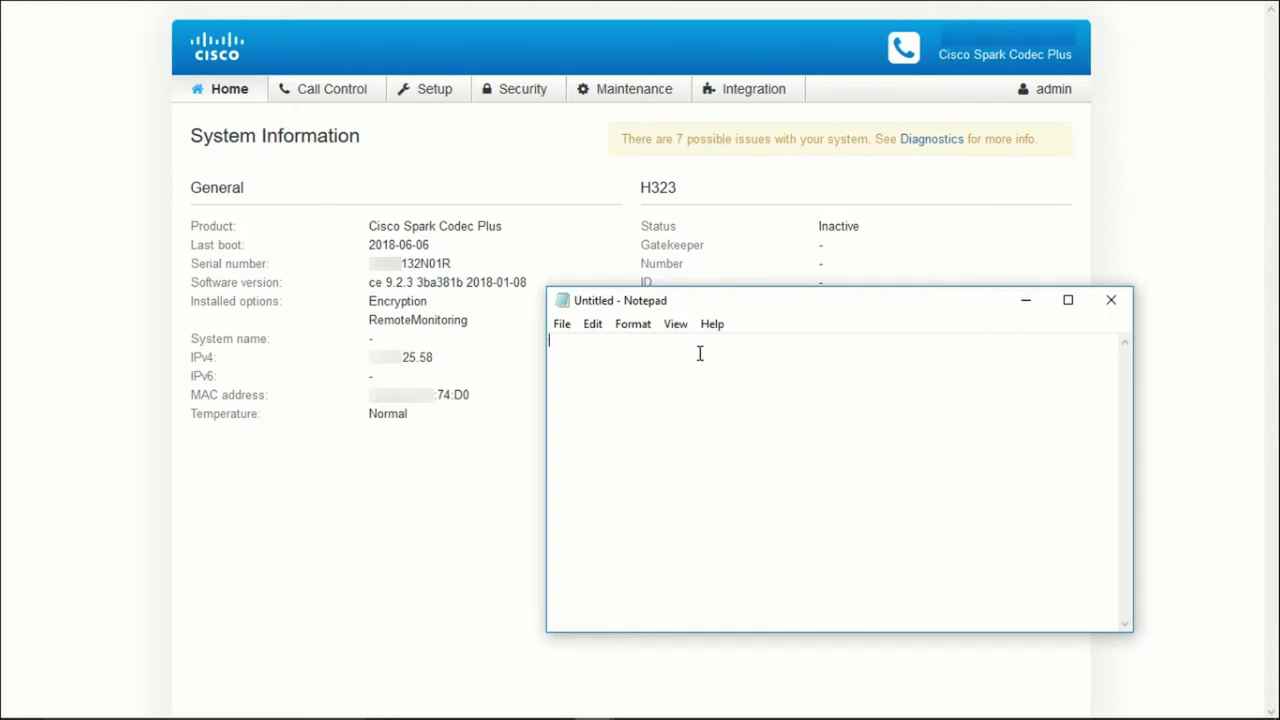
right_click(702, 354)
click(730, 431)
Remove every colon from the MAC address in Notepad using Replace, and copy the cleaned address
click(593, 324)
click(627, 501)
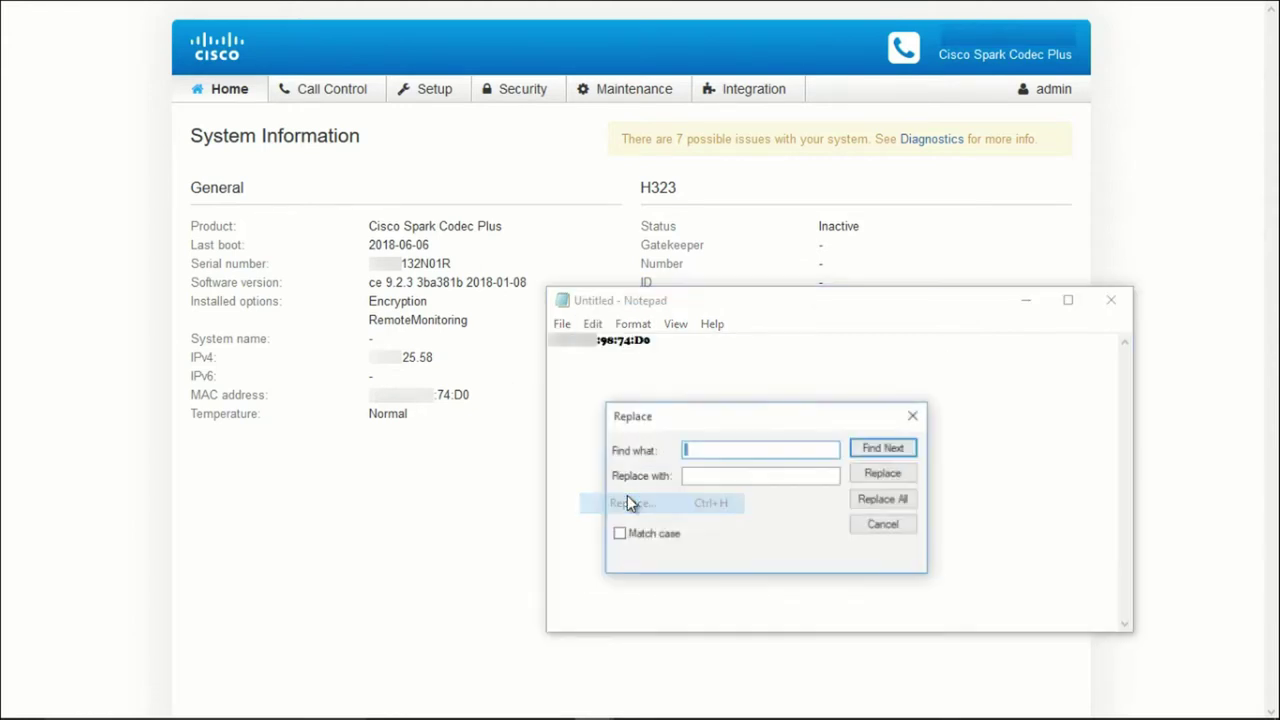
text(:)
click(882, 498)
click(912, 415)
drag(634, 341, 540, 344)
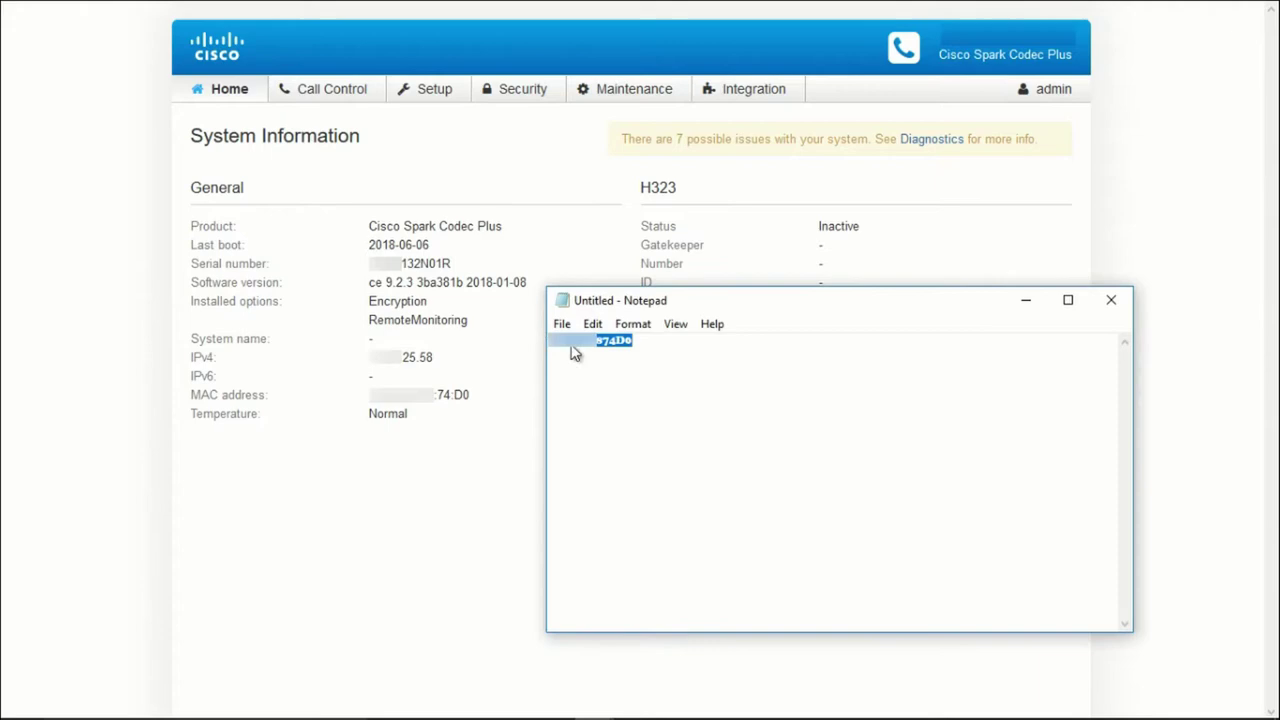
right_click(575, 352)
click(686, 403)
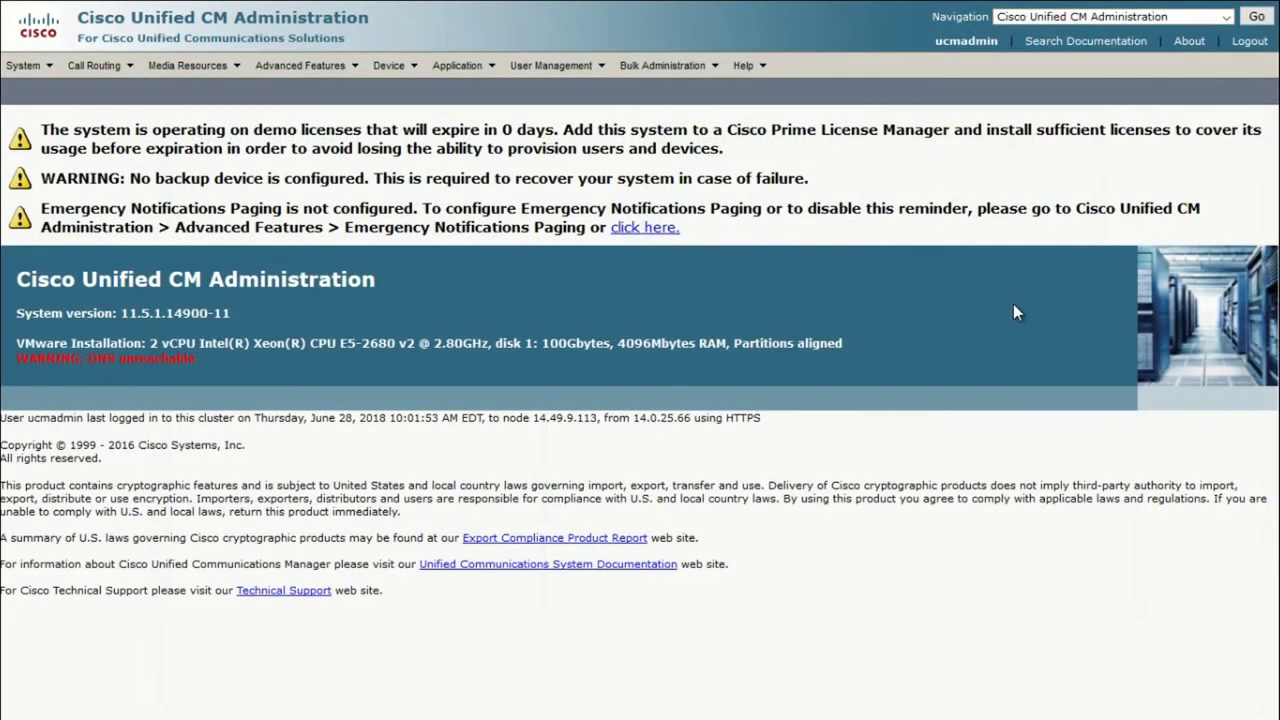
In Cisco Unified CM Administration, start adding a new phone of type Cisco Spark Room Kit Plus
click(388, 70)
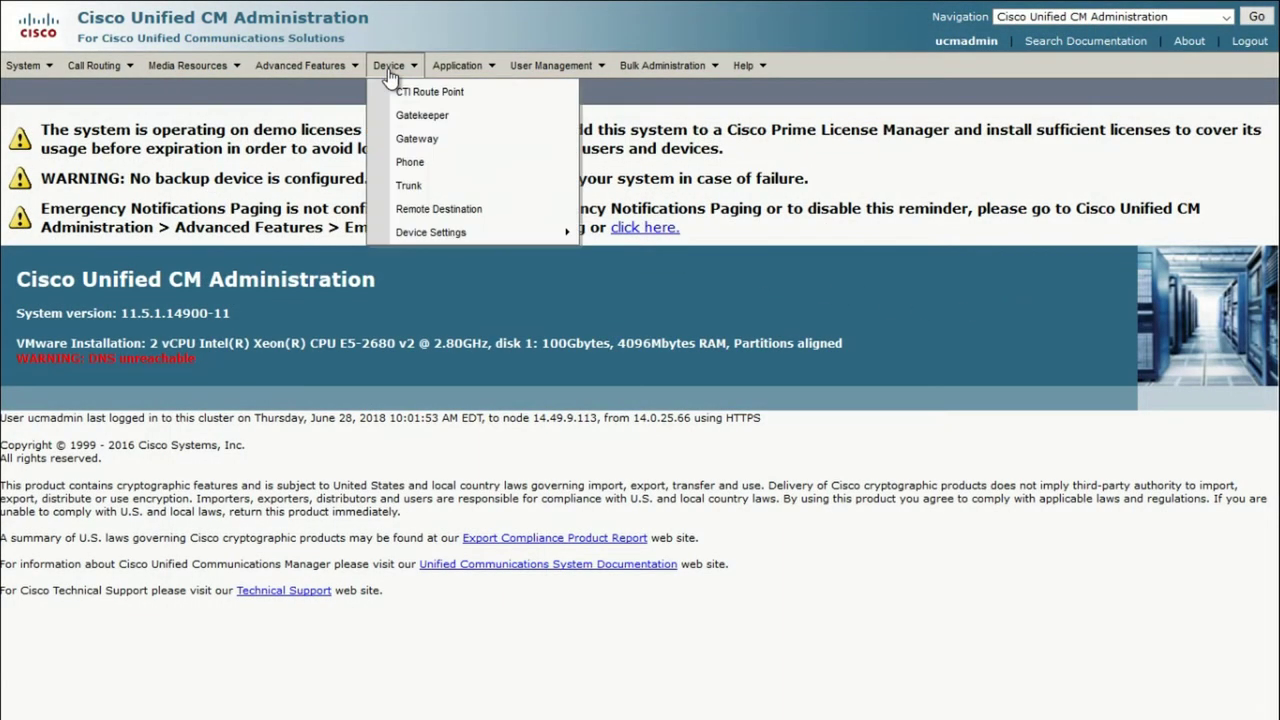
click(482, 175)
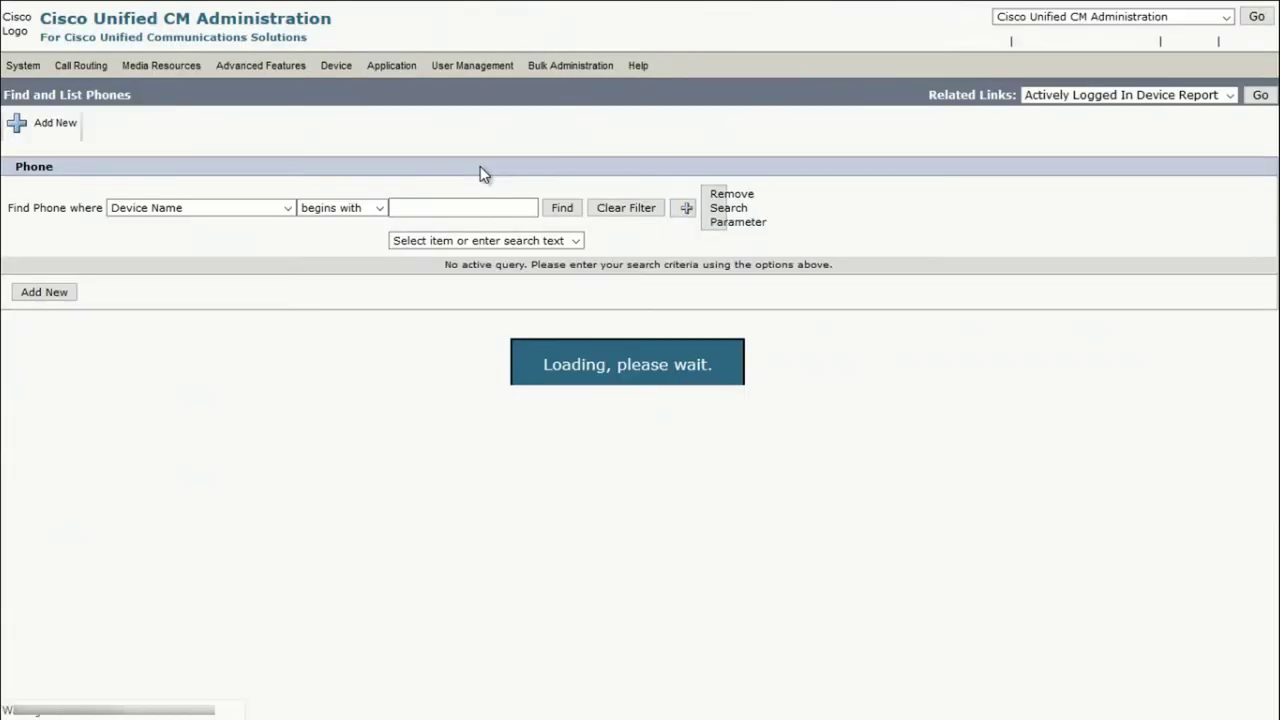
click(46, 265)
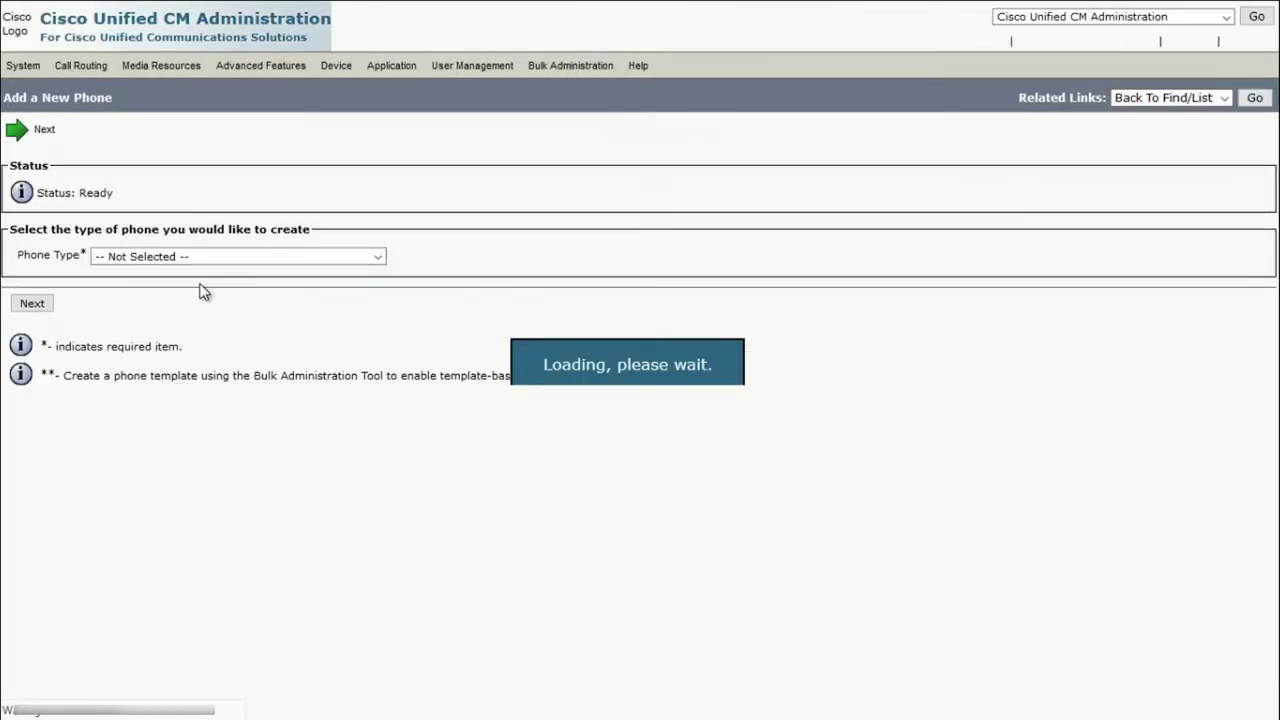
click(379, 258)
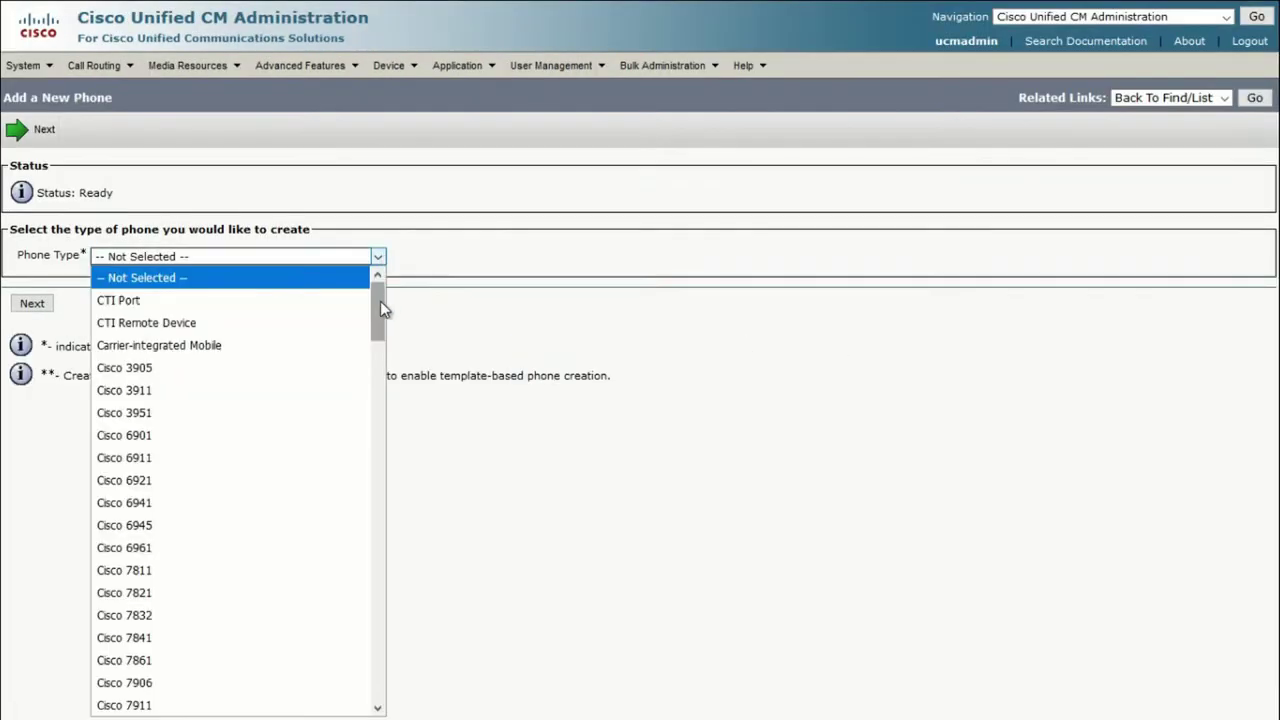
drag(380, 310, 380, 527)
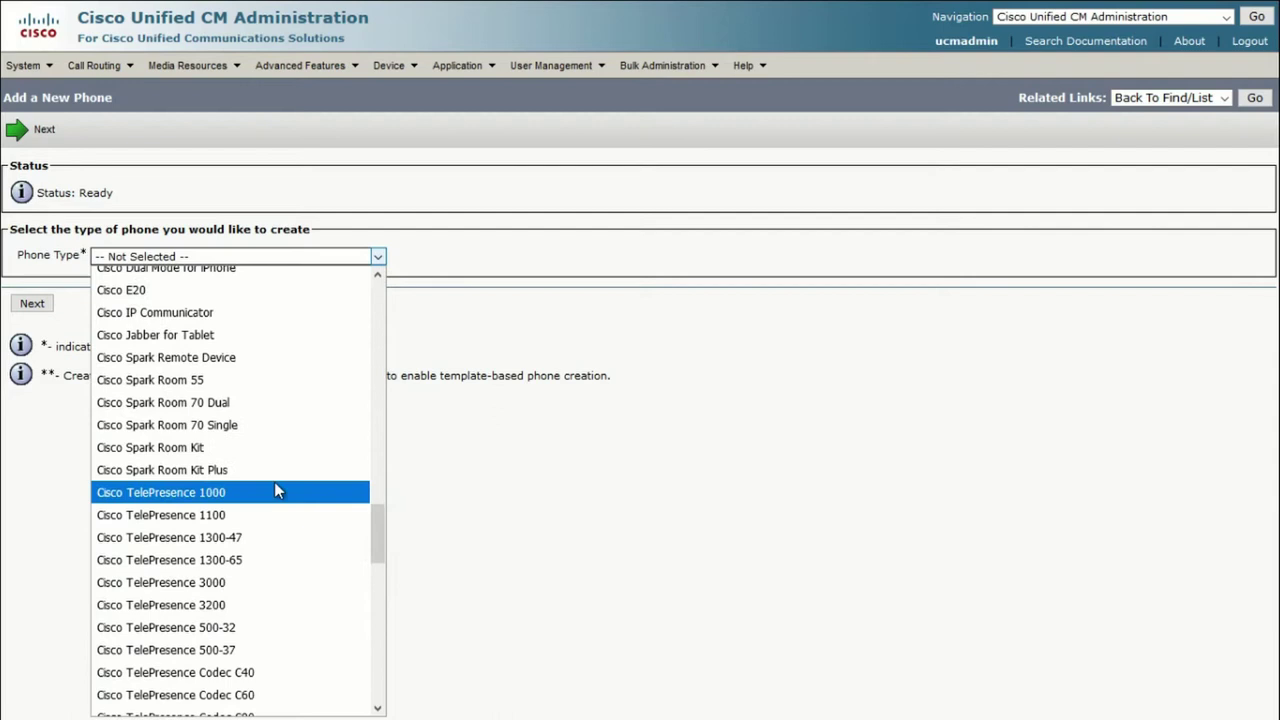
click(175, 472)
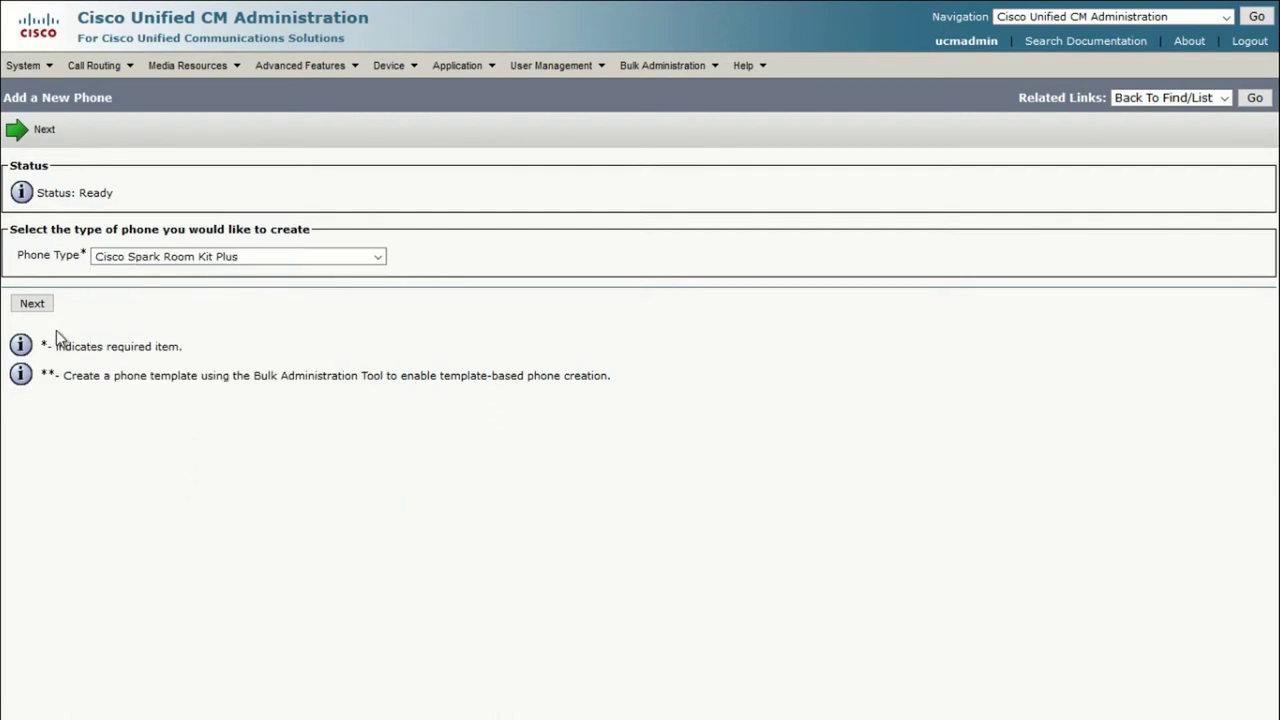
click(32, 303)
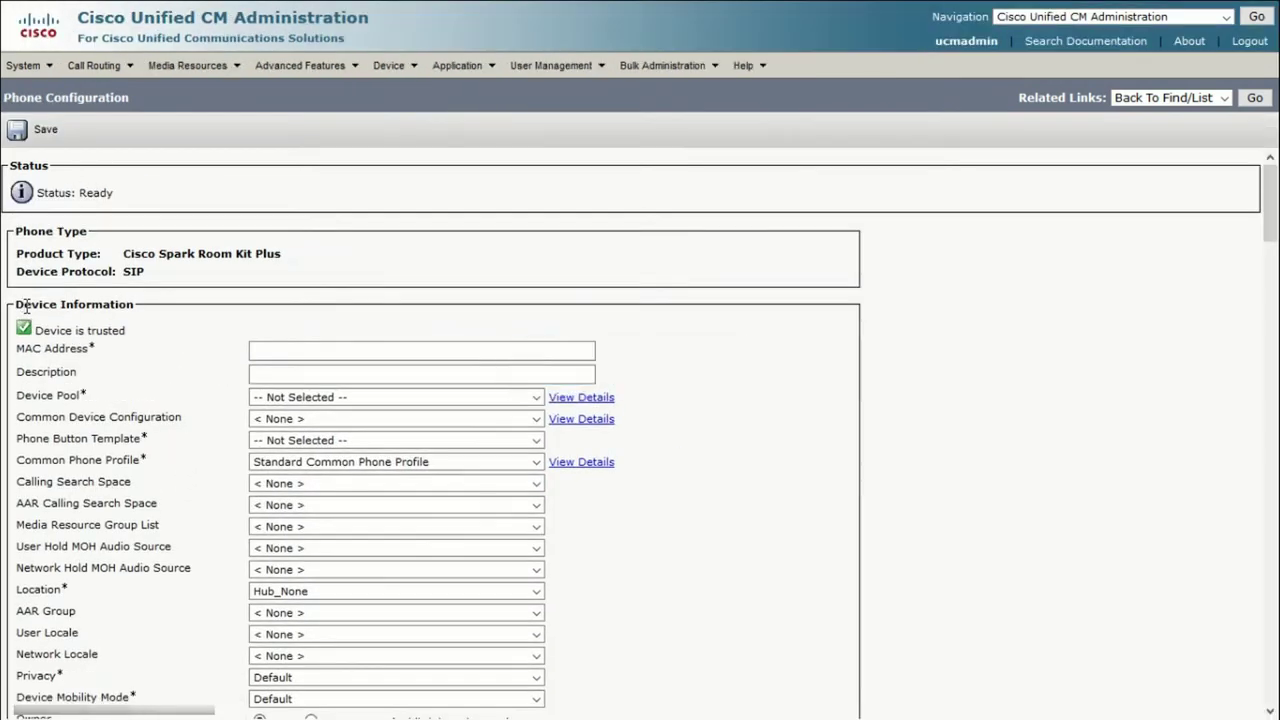
Paste the copied MAC address into the new phone's device information and set its device pool to Default
right_click(286, 352)
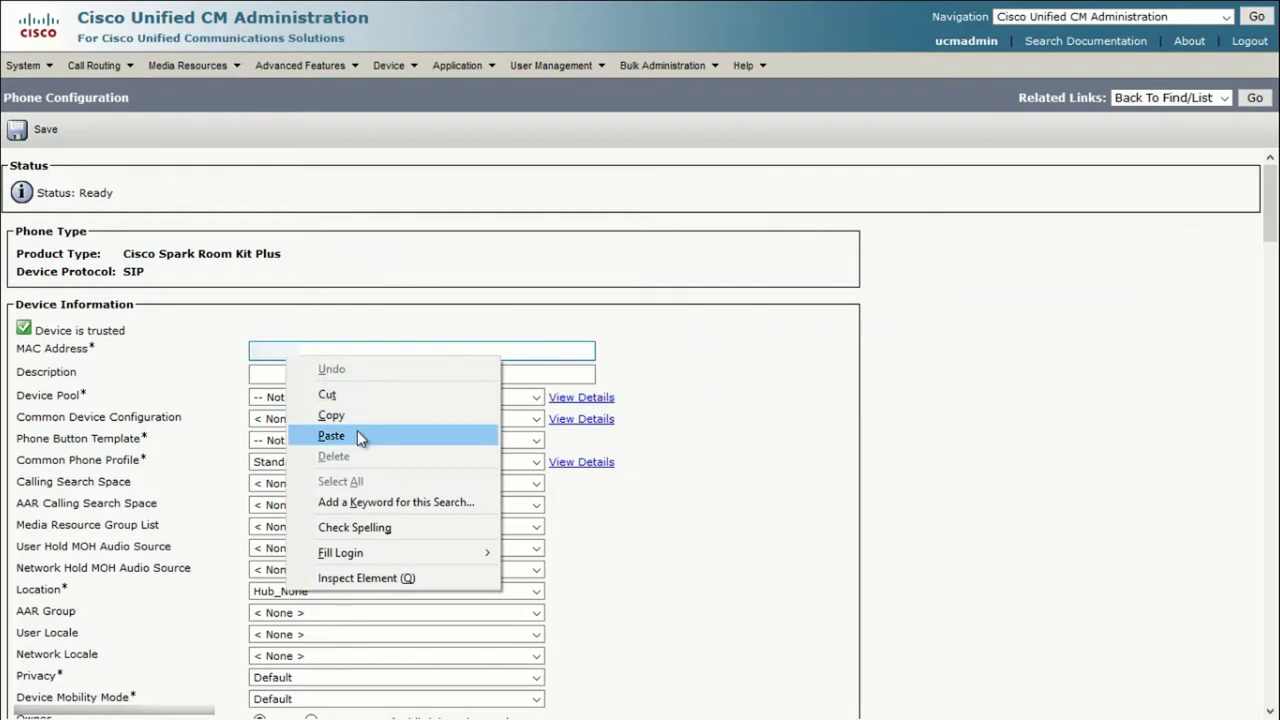
click(357, 430)
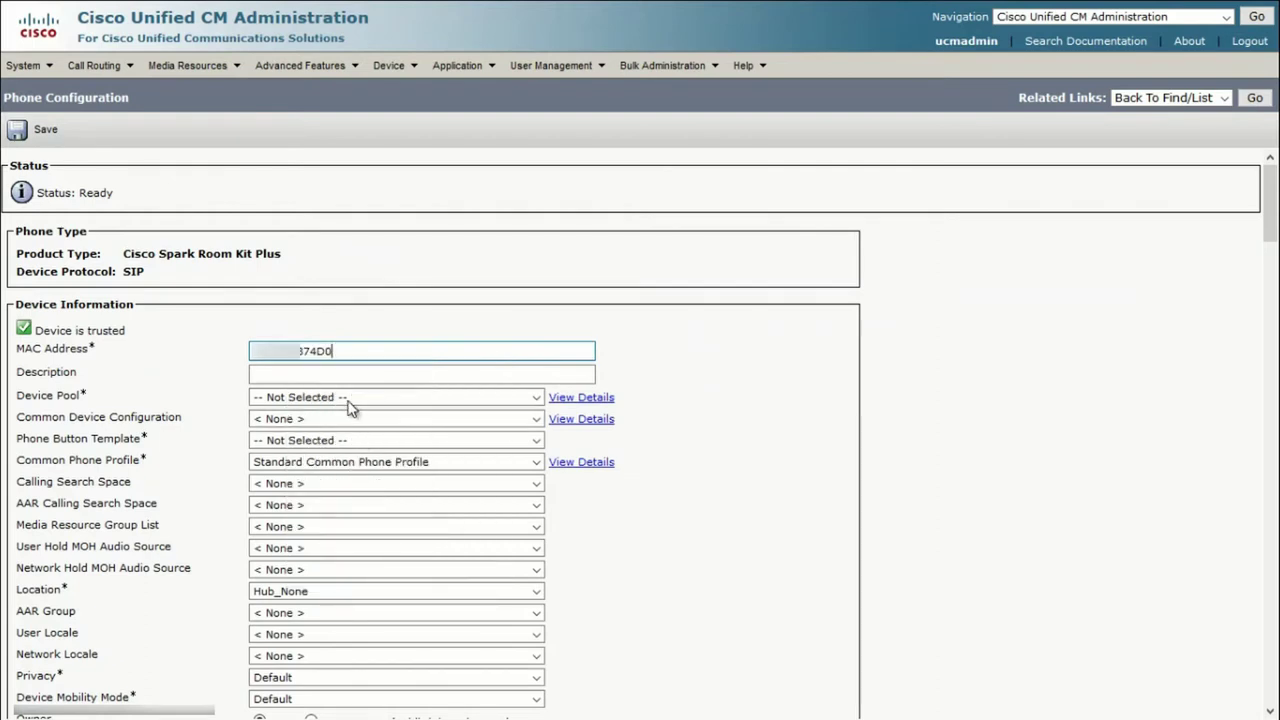
double_click(350, 375)
click(349, 397)
click(355, 374)
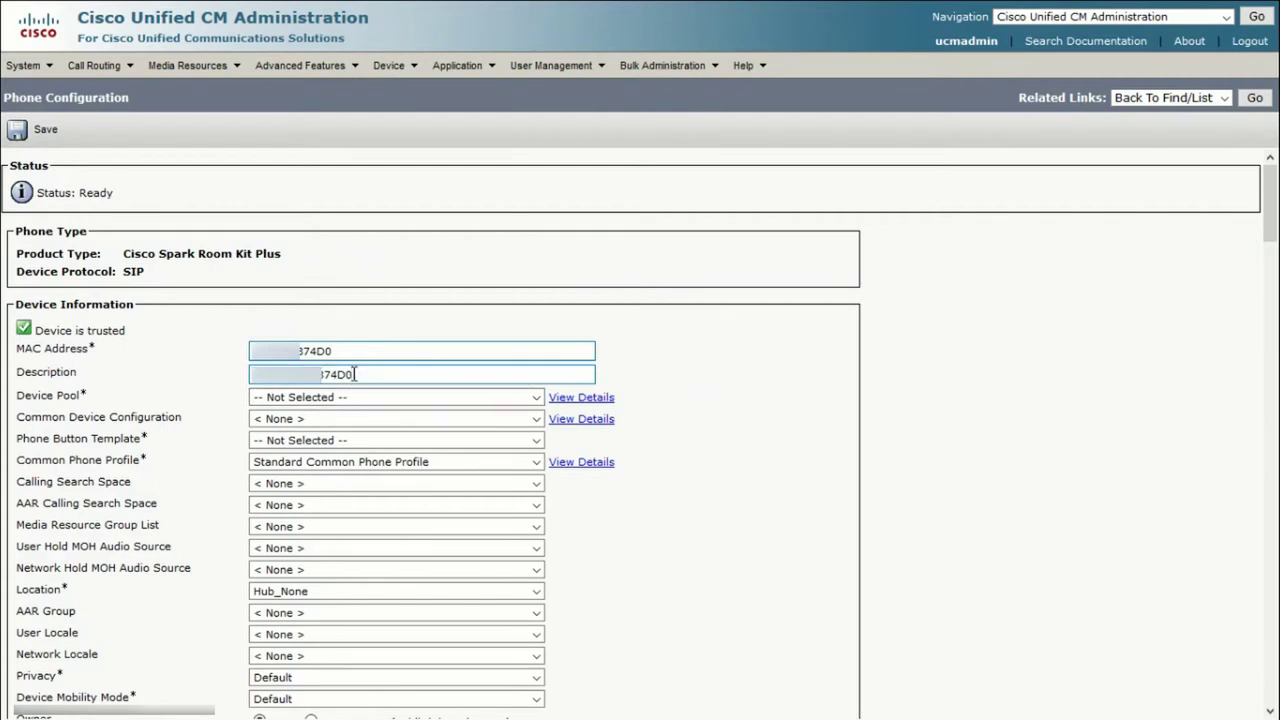
click(390, 397)
click(369, 440)
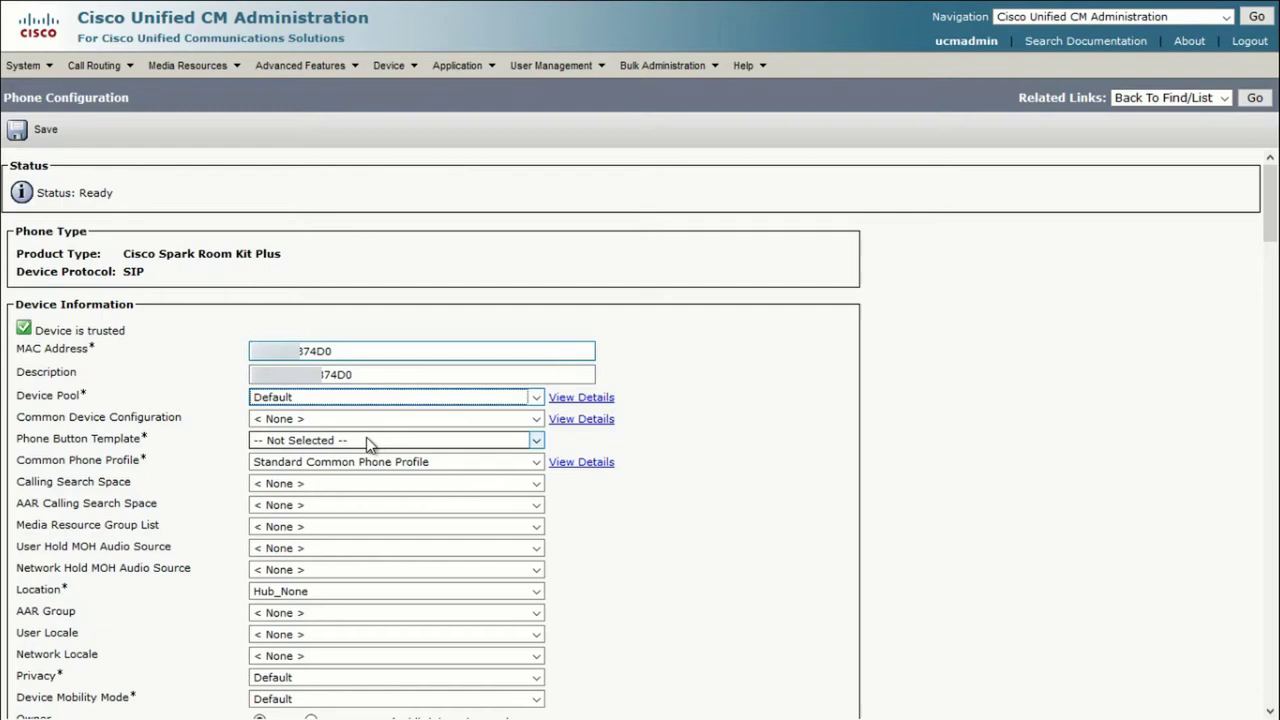
Set the phone button template to Standard Cisco Spark Room Kit Plus and the owner to Anonymous (Public/Shared Space)
click(369, 444)
click(355, 483)
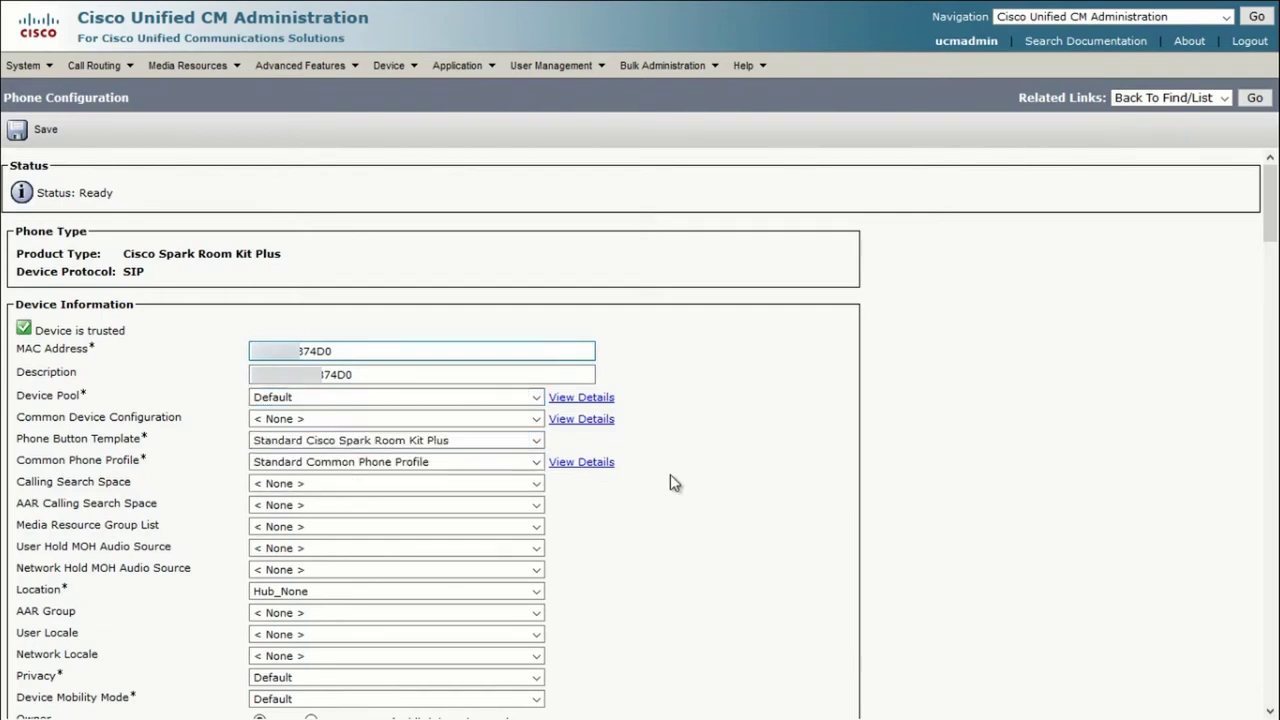
drag(1272, 206, 1275, 270)
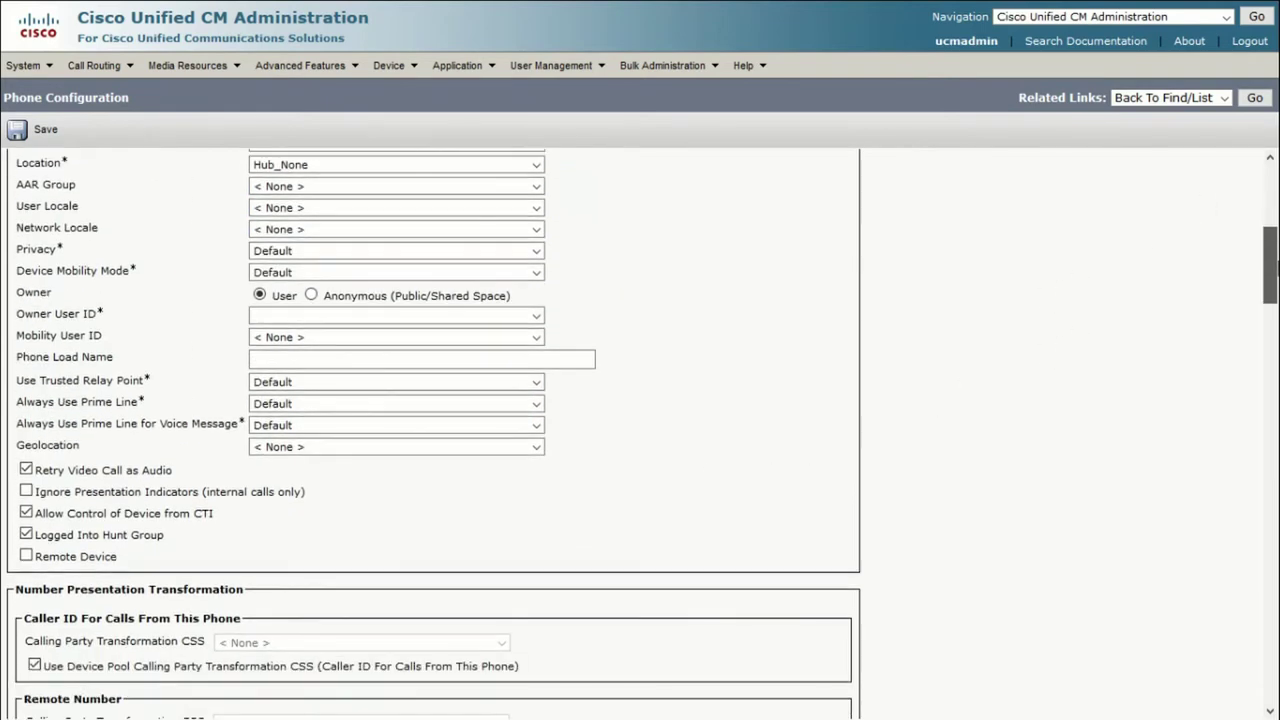
click(311, 296)
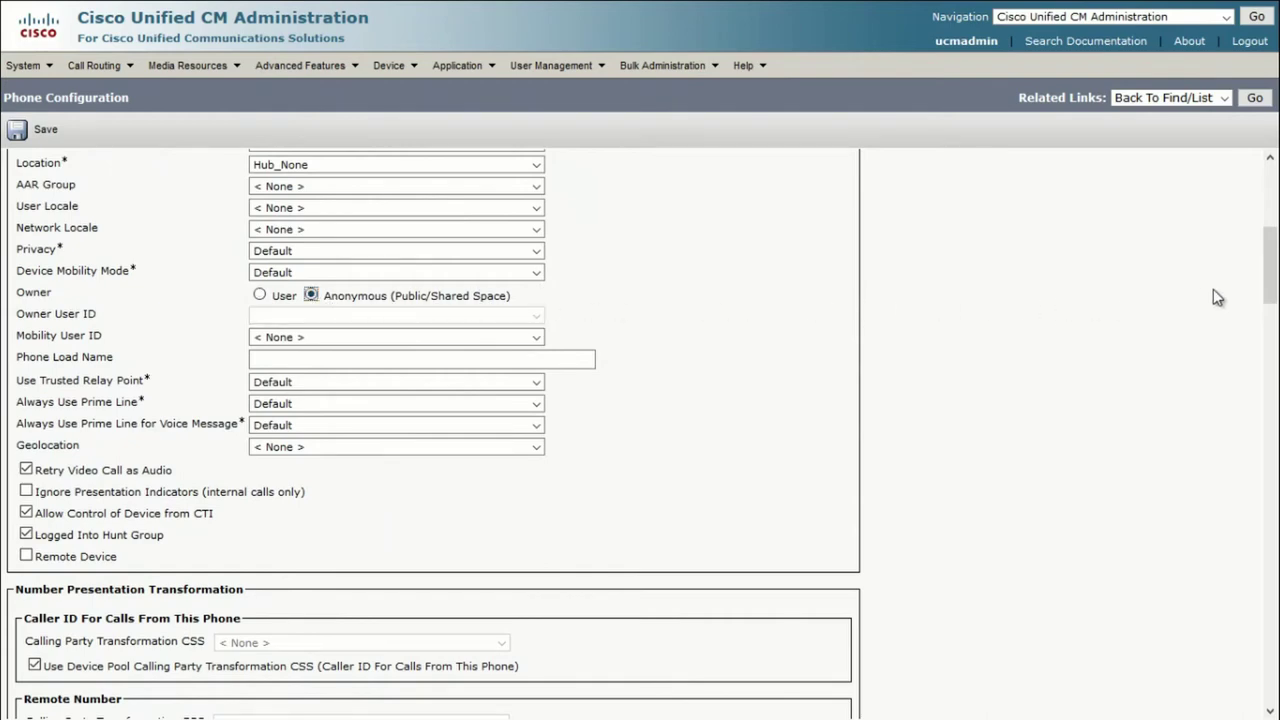
Assign the Cisco Spark Room Kit Plus - Standard SIP Non-Secure Profile and the Standard SIP Profile For TelePresence Endpoint
drag(1270, 262, 1272, 349)
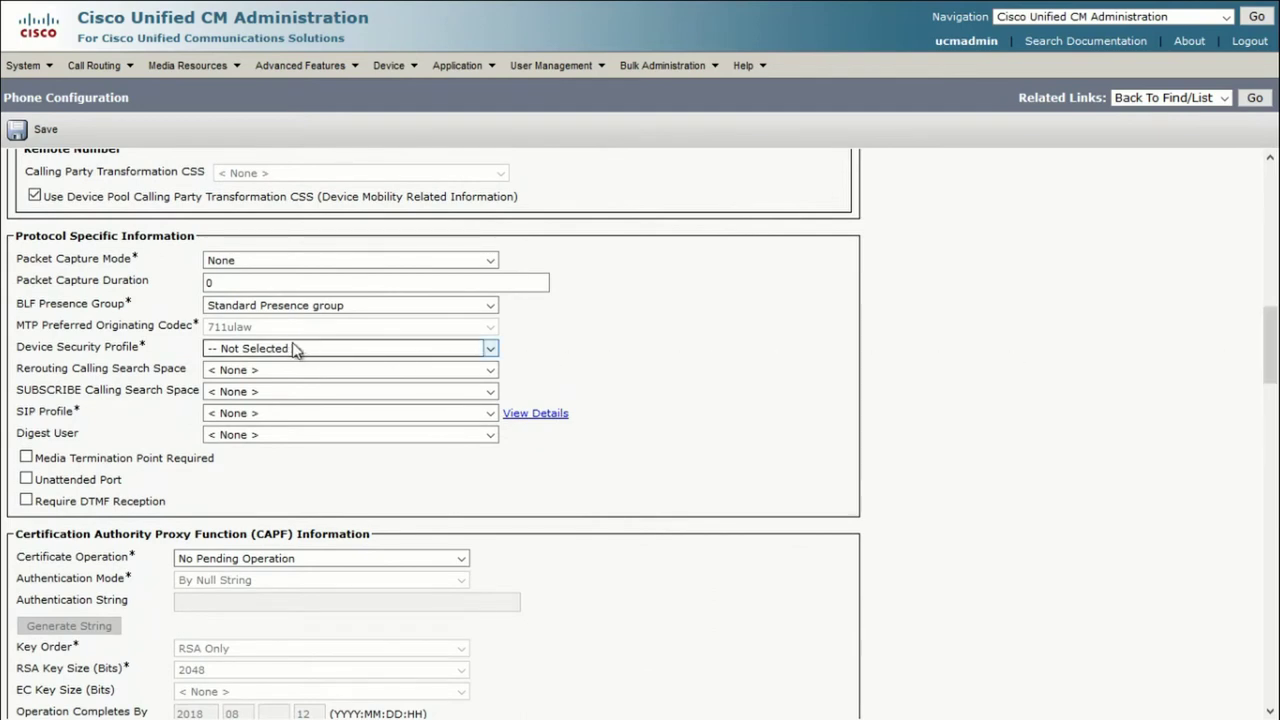
click(295, 348)
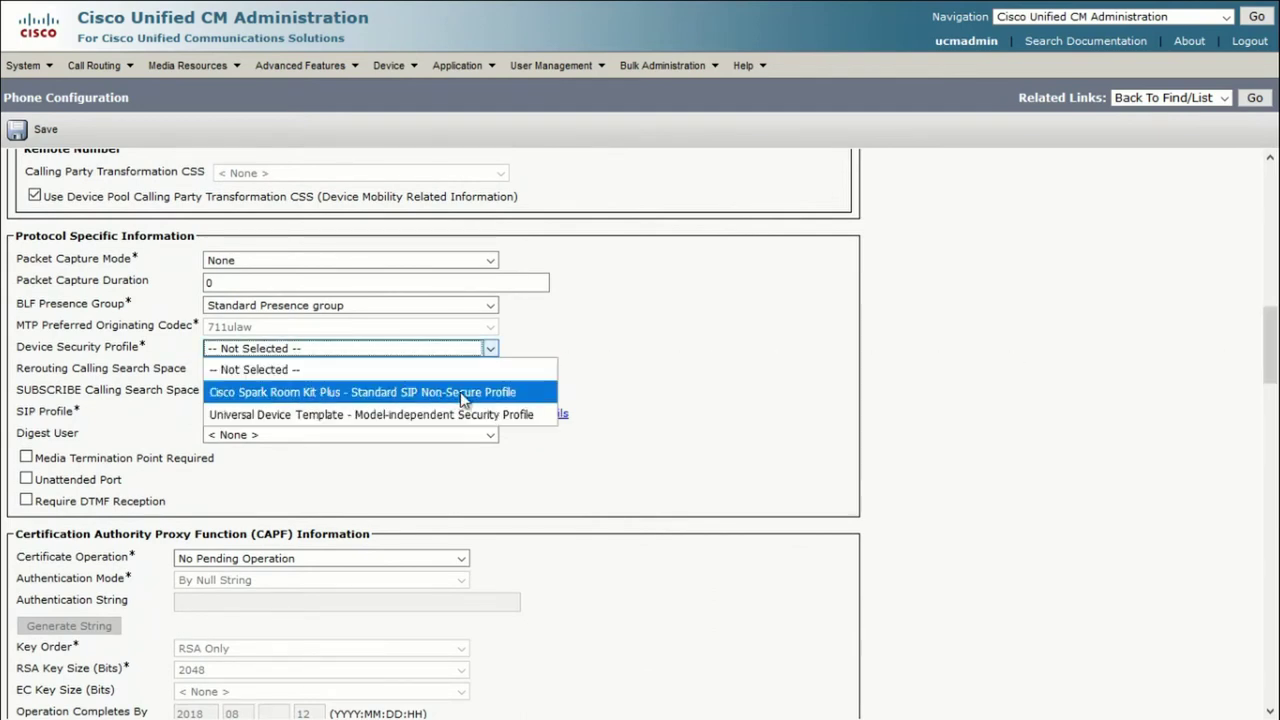
click(525, 392)
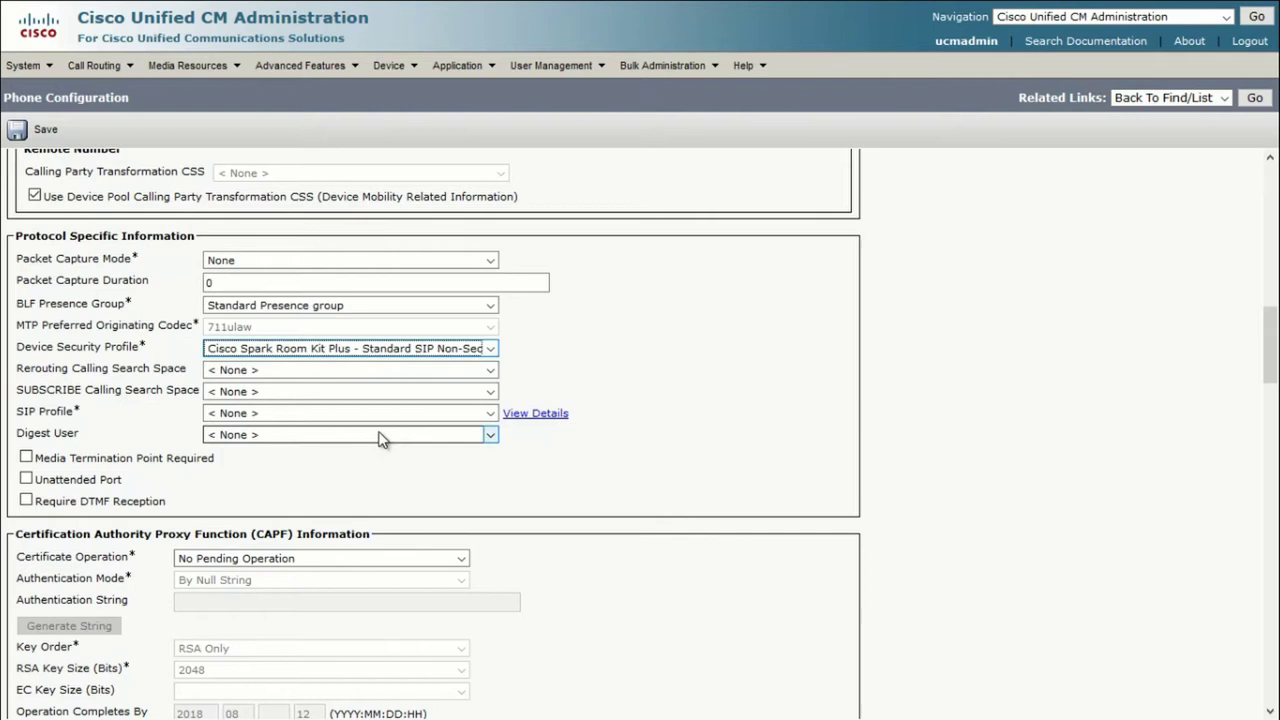
click(307, 414)
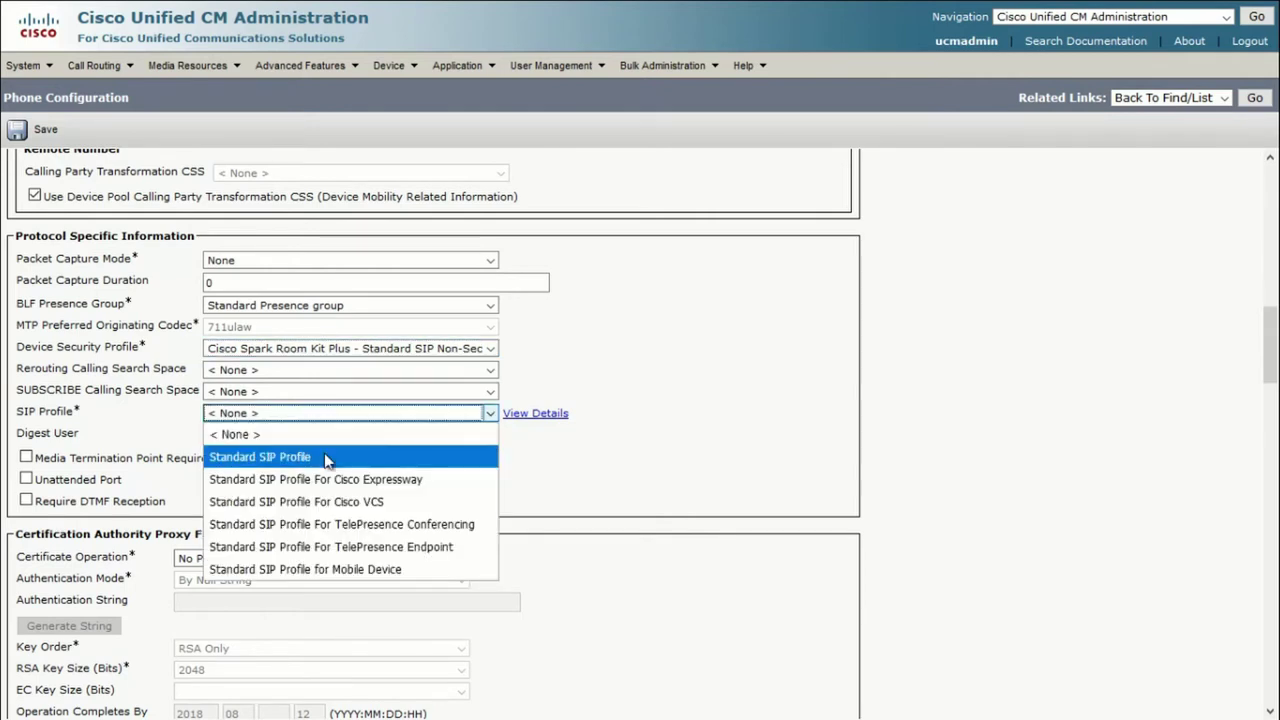
click(398, 548)
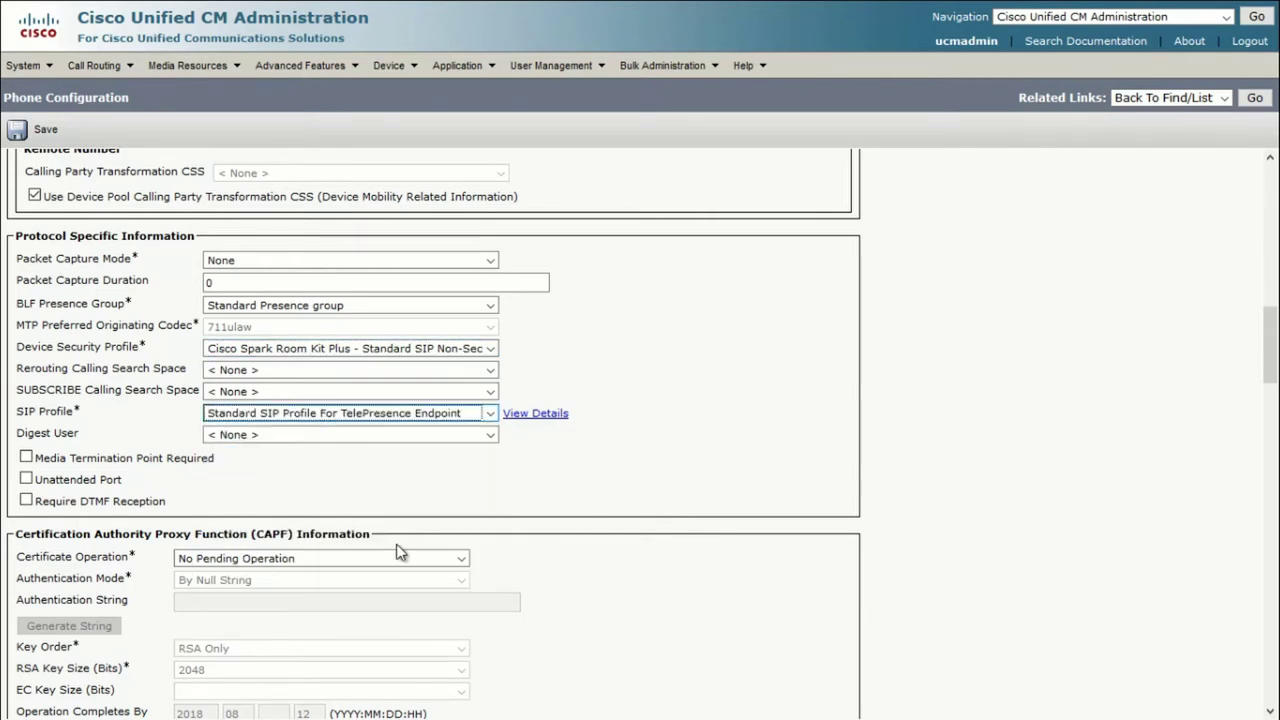
Set Web Access to HTTP+HTTPS and SSH Access to Enabled in the product specific configuration
drag(1271, 332, 1274, 500)
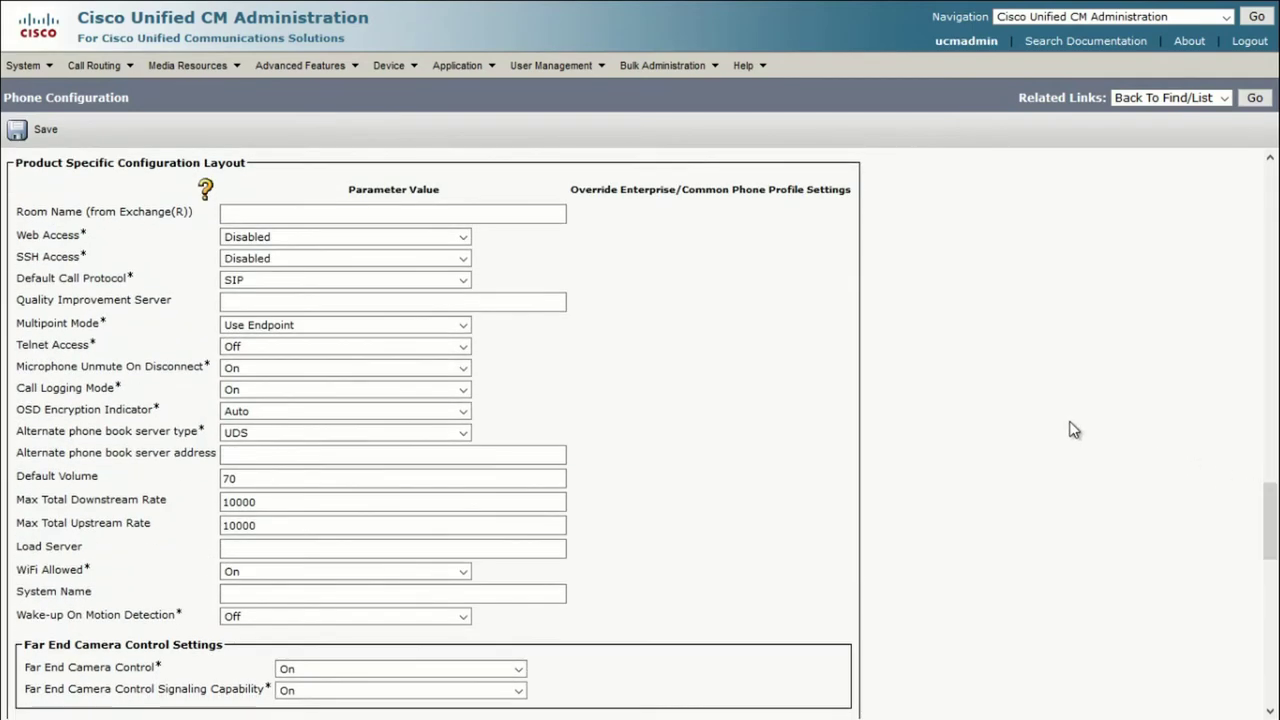
click(236, 238)
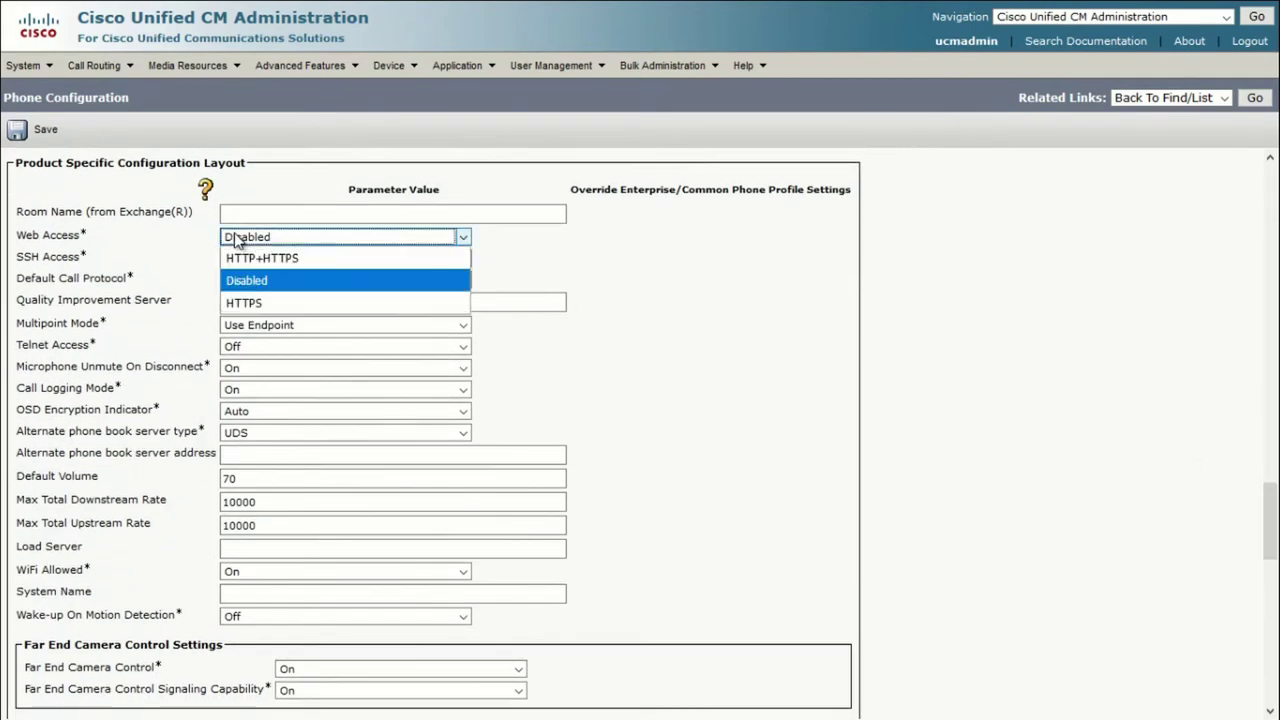
click(373, 259)
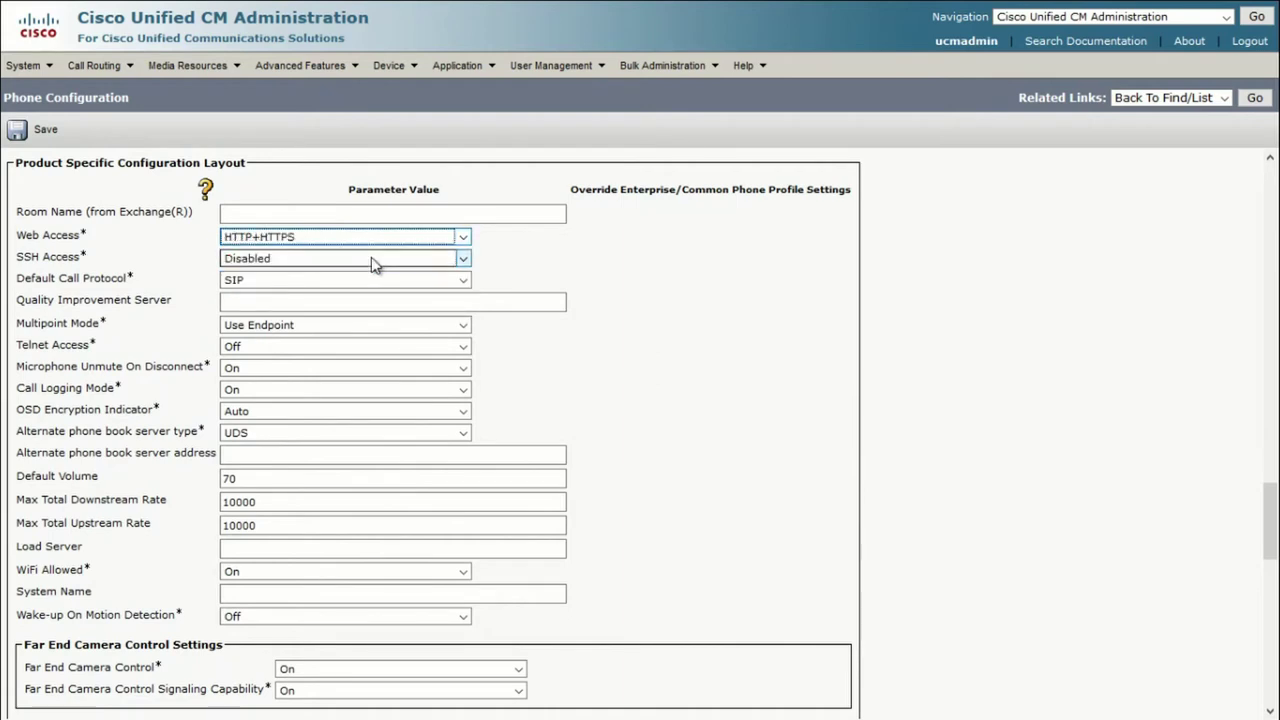
click(372, 264)
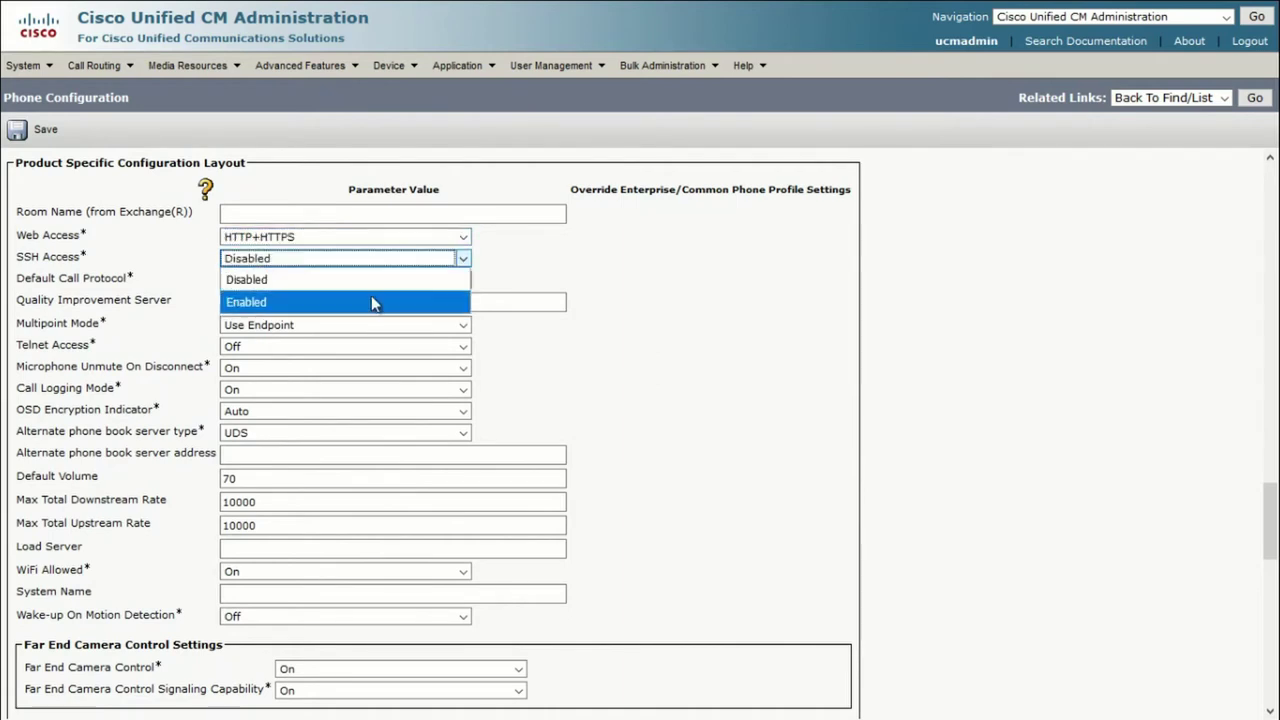
click(372, 298)
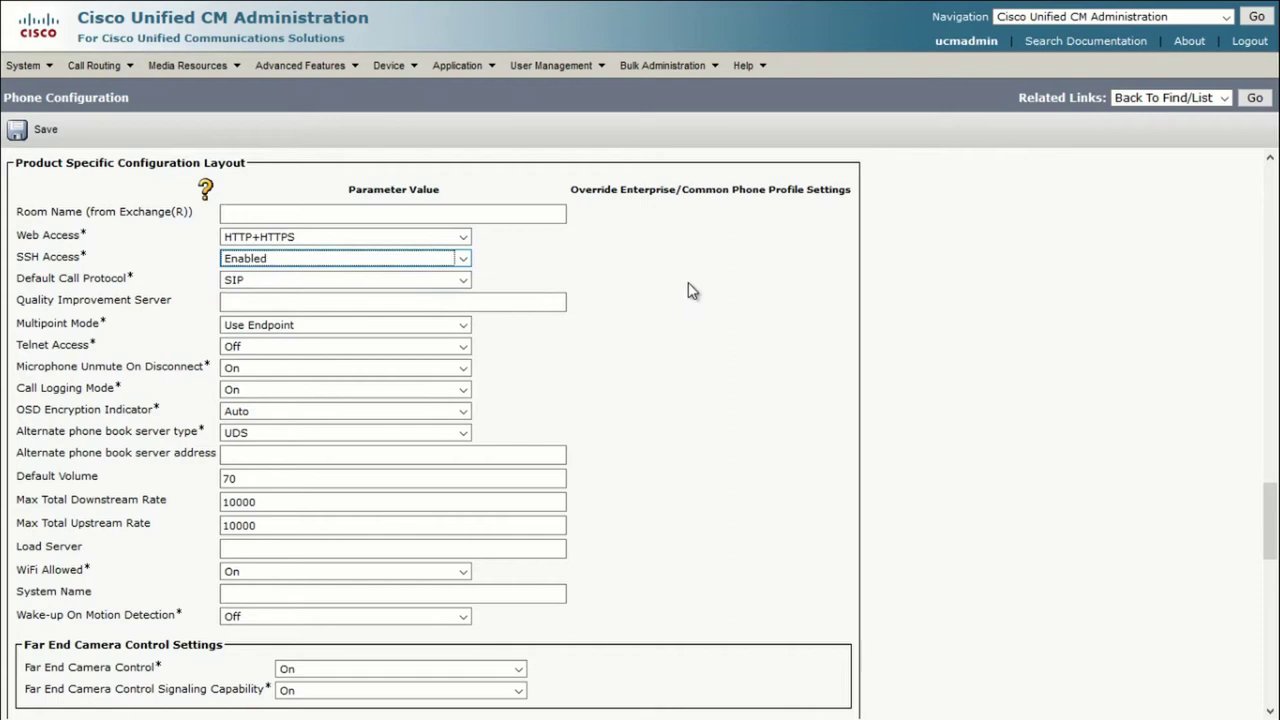
Save the new phone configuration and acknowledge the Apply Config notice
drag(1268, 508, 1270, 655)
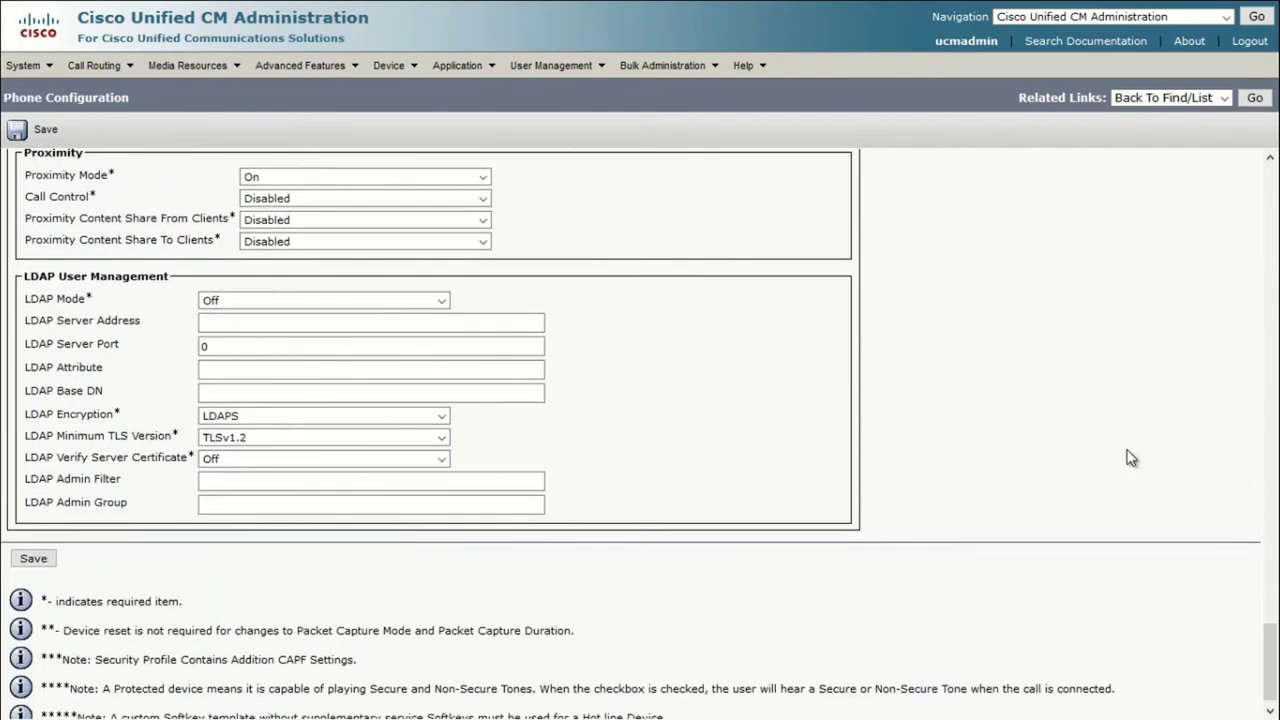
click(33, 559)
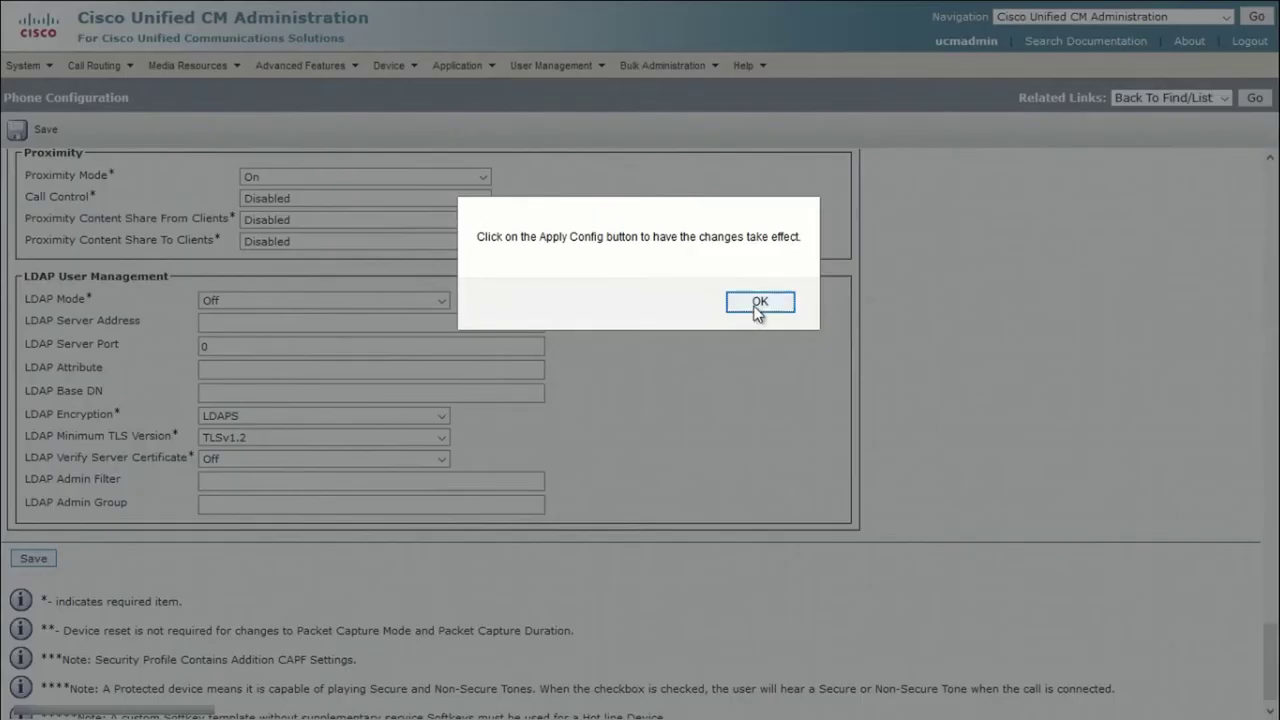
click(758, 303)
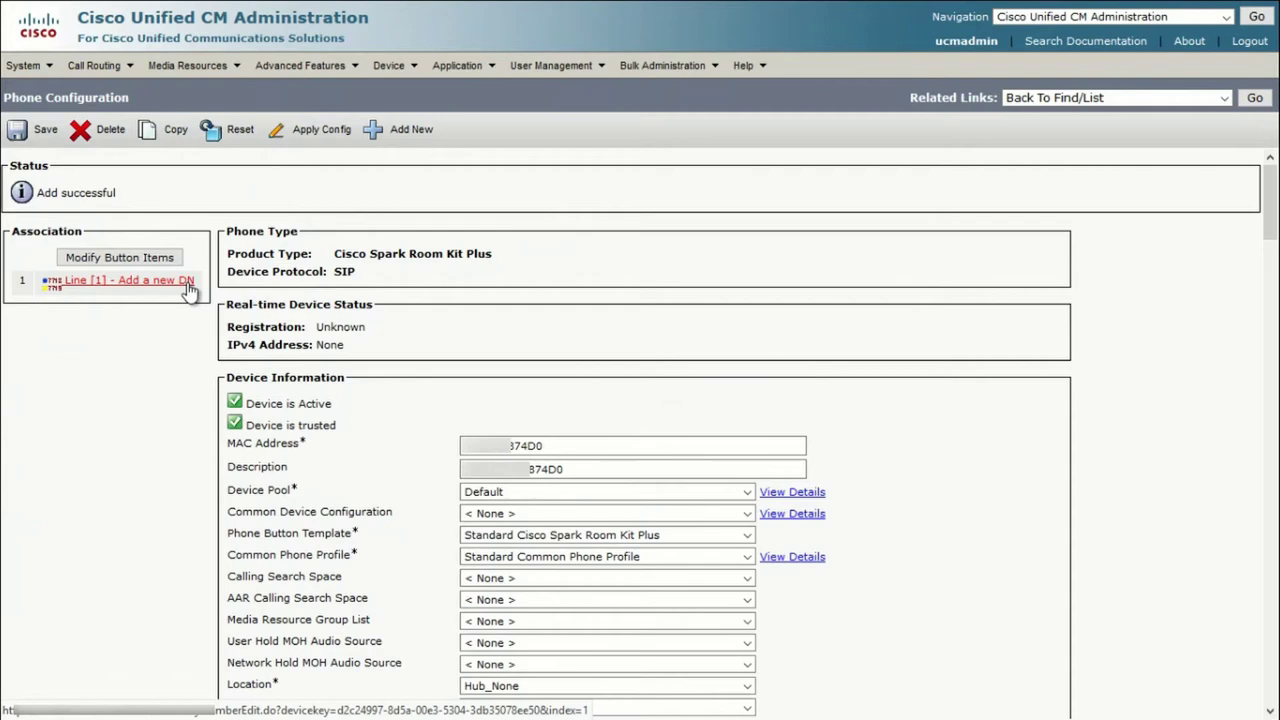
Add directory number 1414 to the phone's line 1 with the route partition Global Learned E164 Numbers
click(186, 281)
text(1)
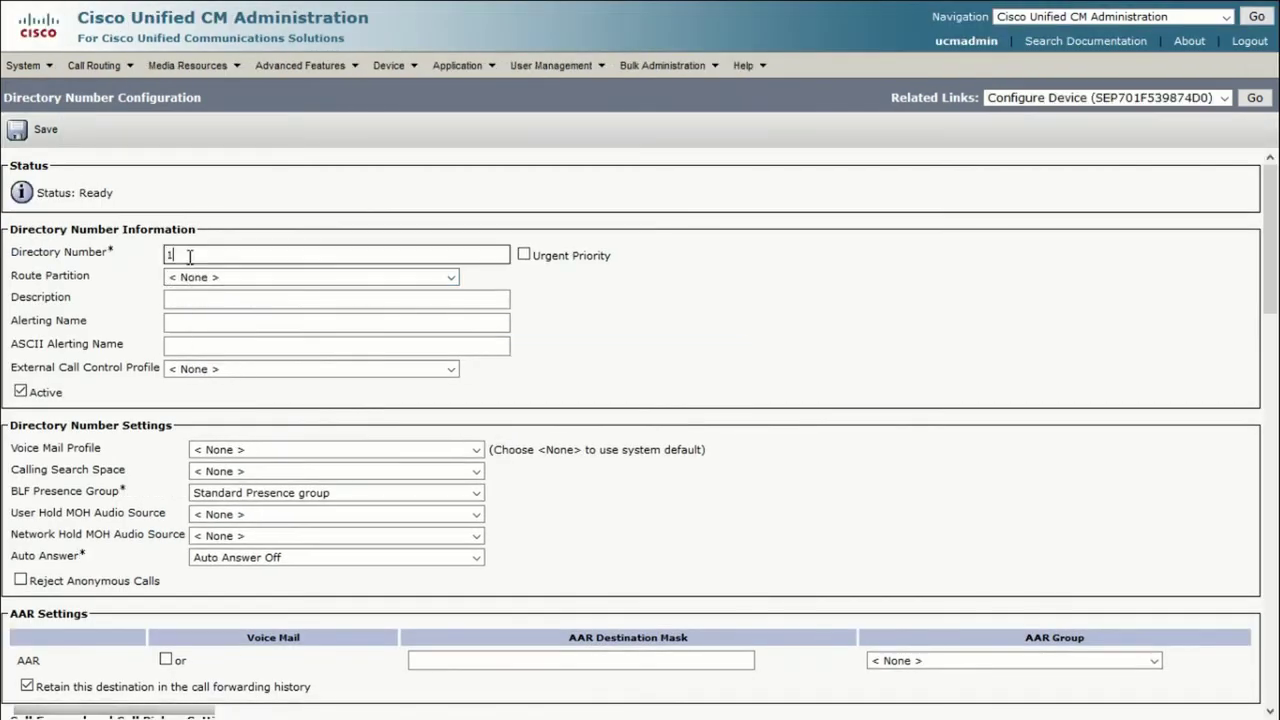
text(414)
key(Tab)
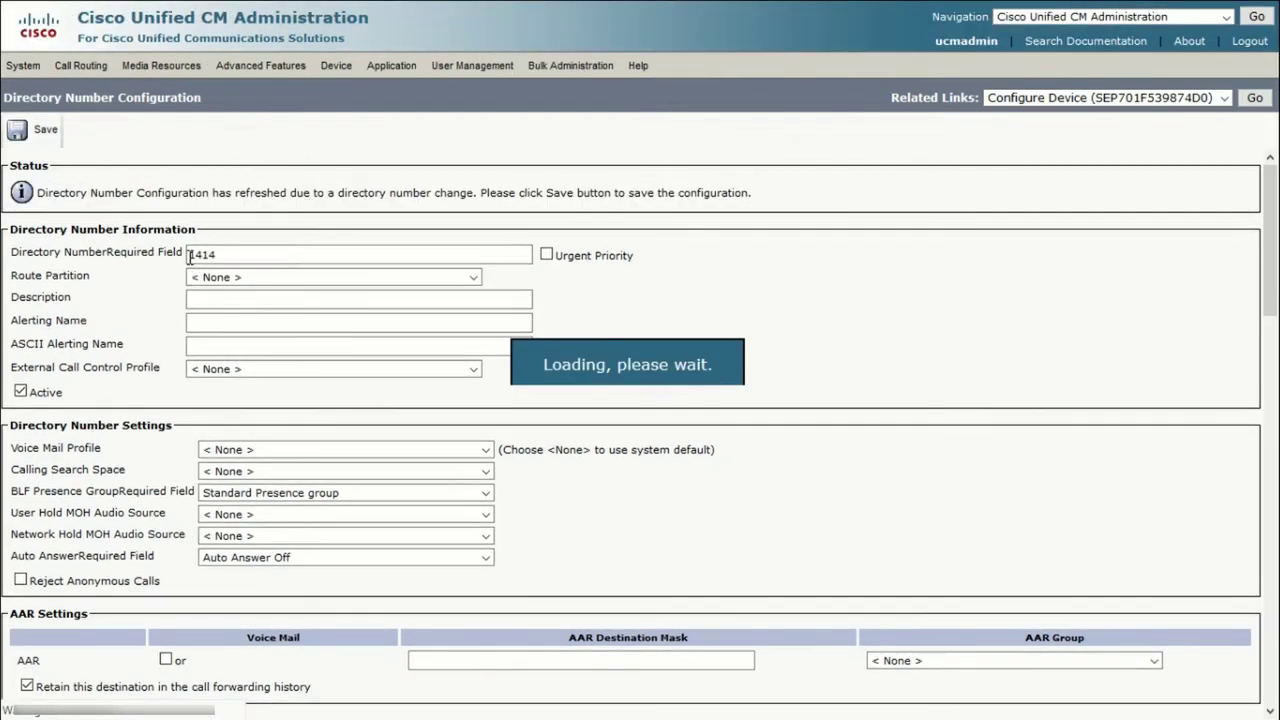
click(450, 277)
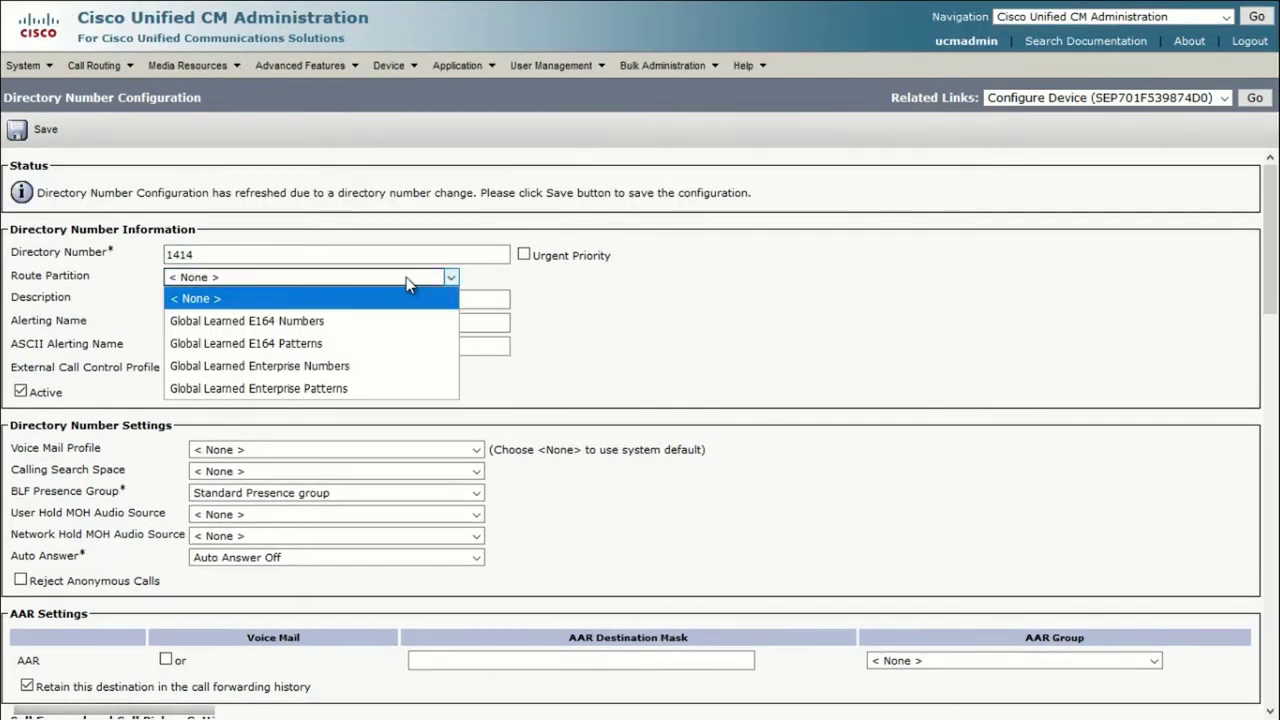
click(381, 321)
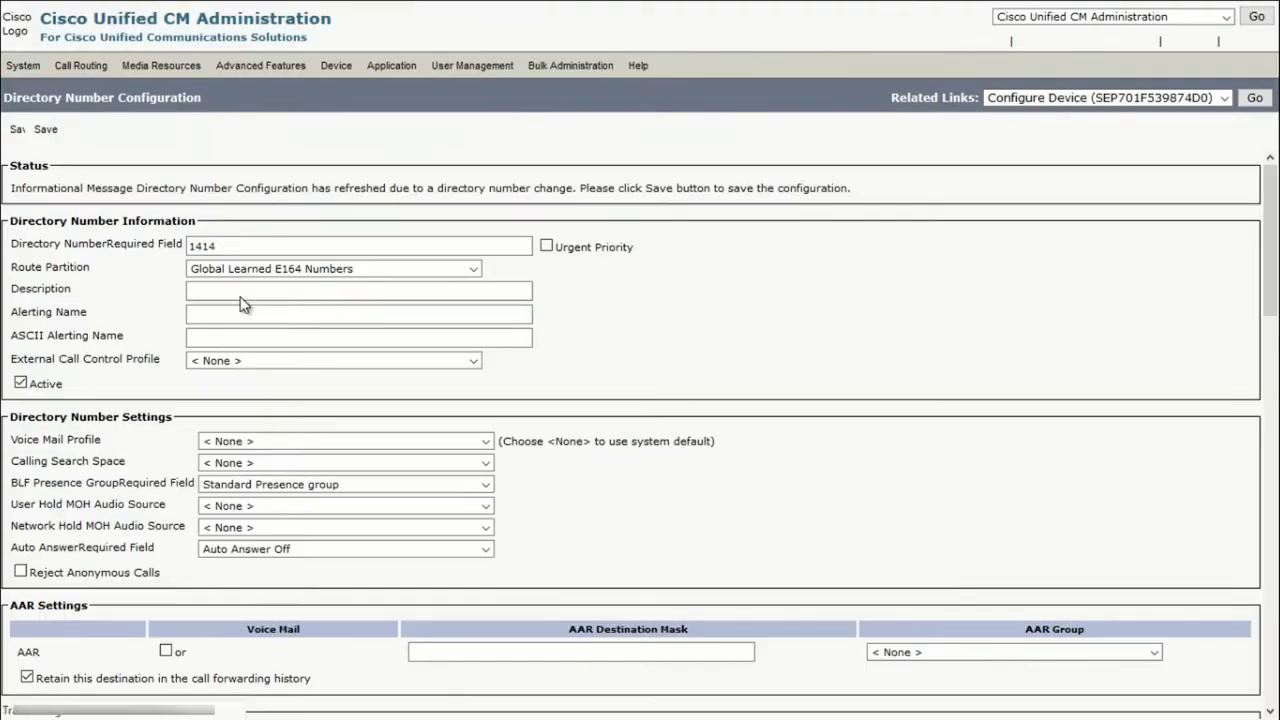
Set the directory number's description and alerting names to Room Kit, its line 1 caller ID display to Webex Room Kit Plus, and save
click(241, 298)
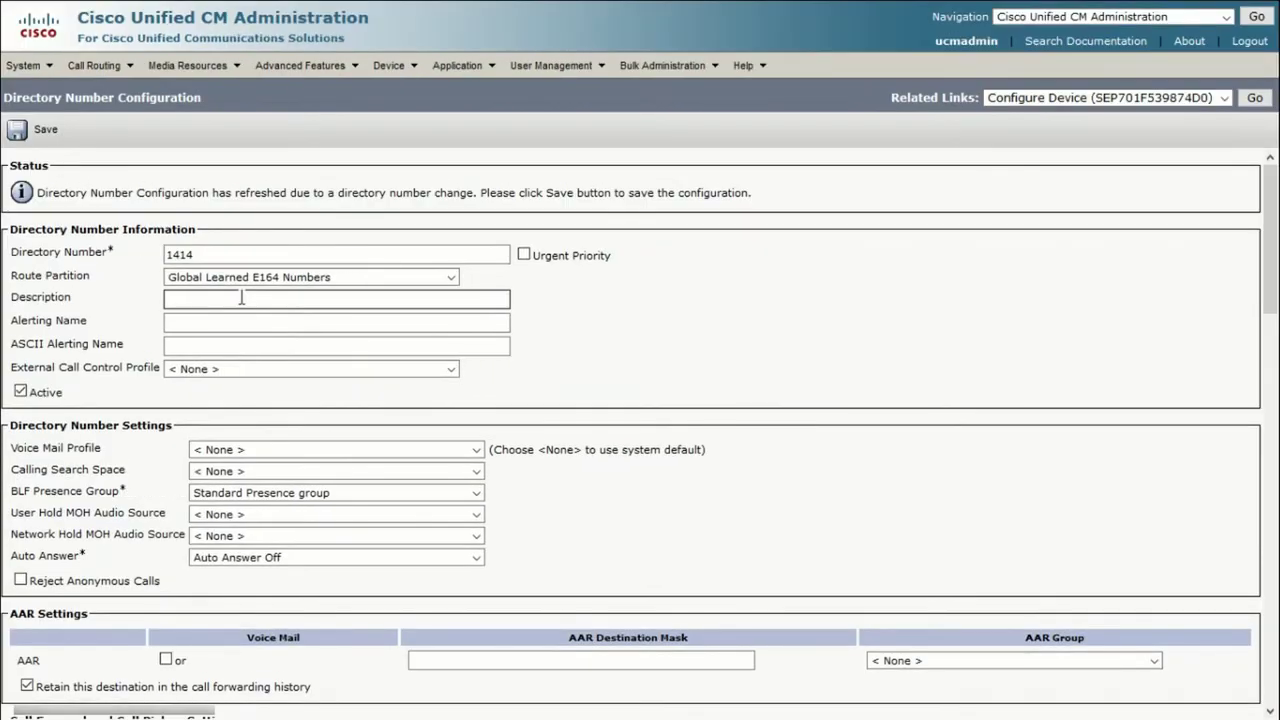
text(Room Kit)
key(Tab)
text(Ro)
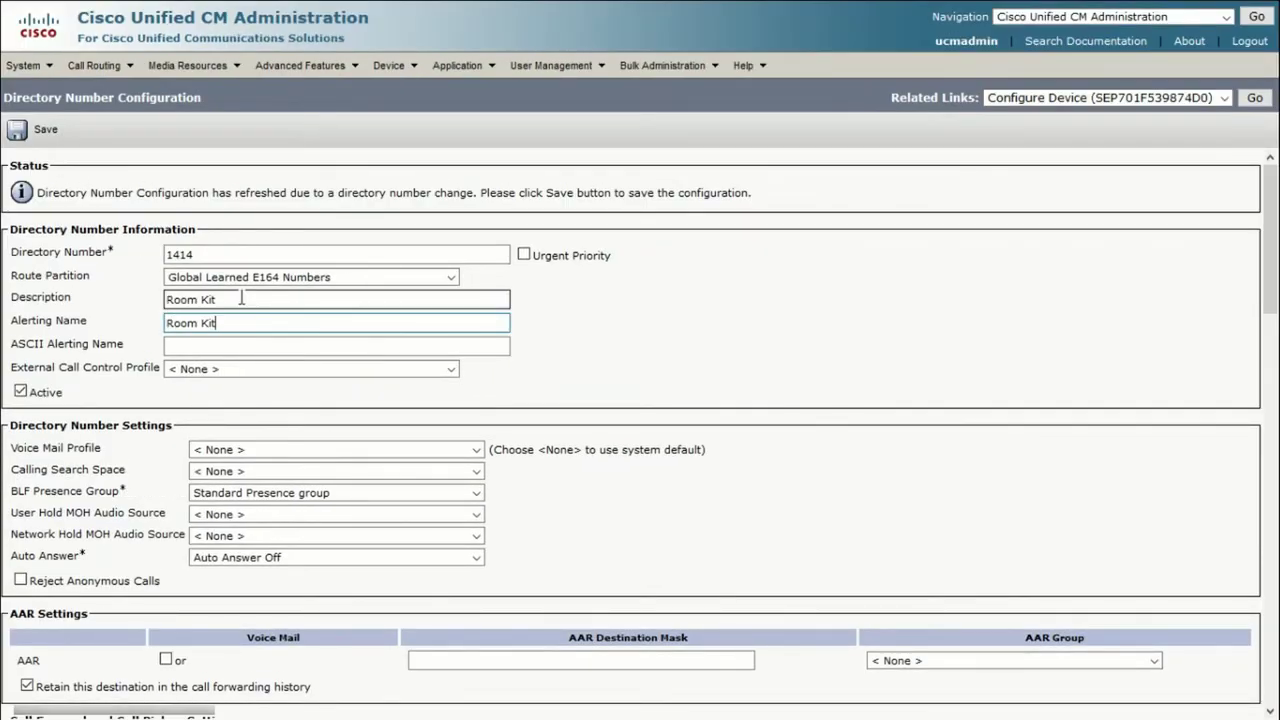
text(om Kit)
key(Tab)
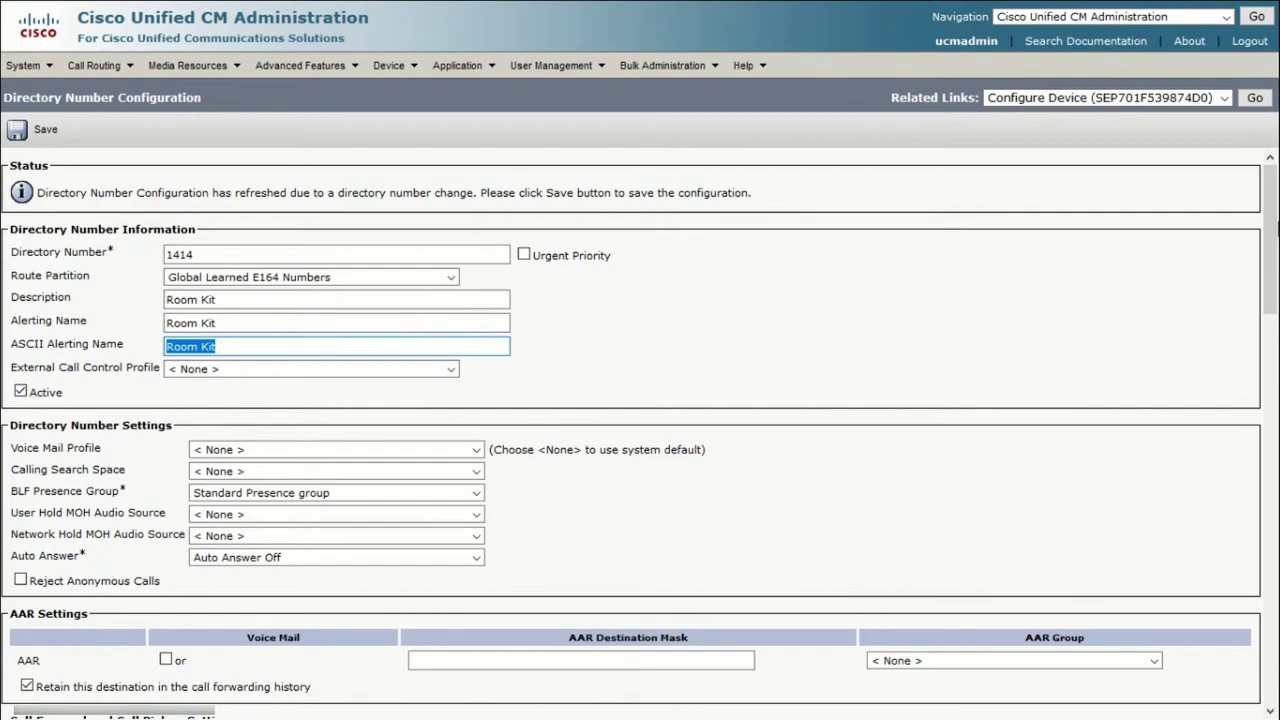
drag(1274, 228, 1272, 605)
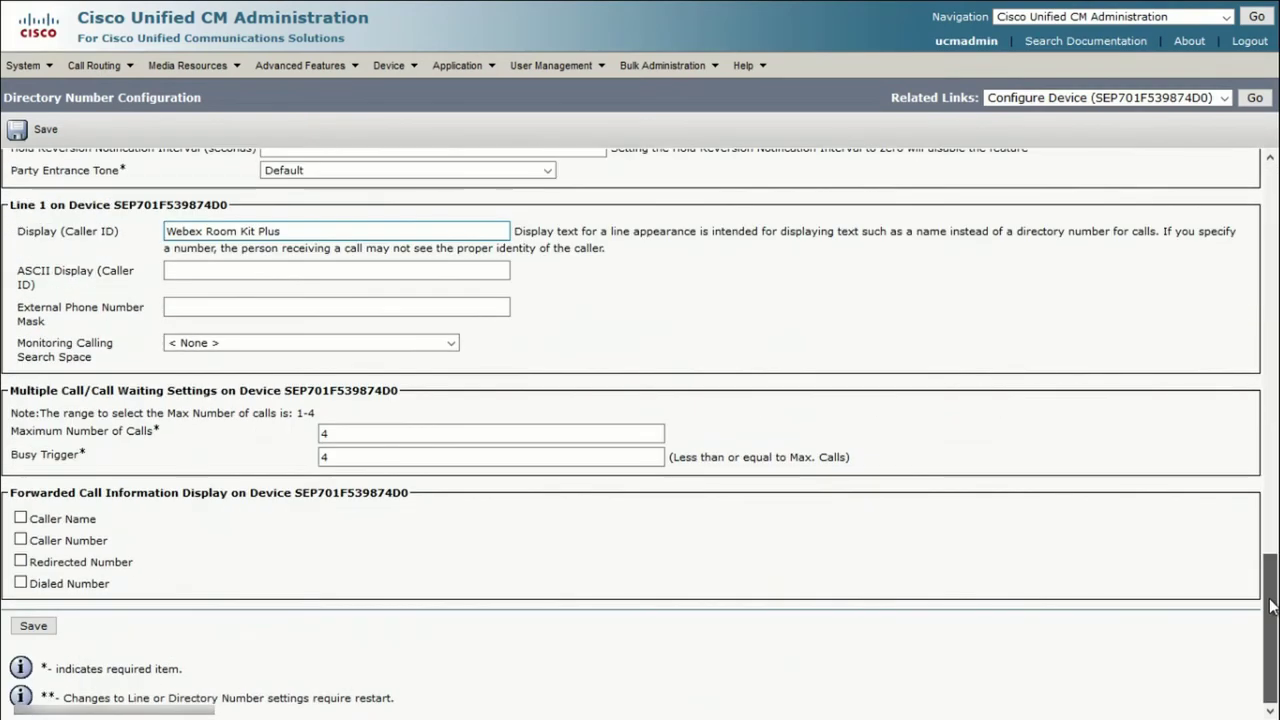
click(33, 625)
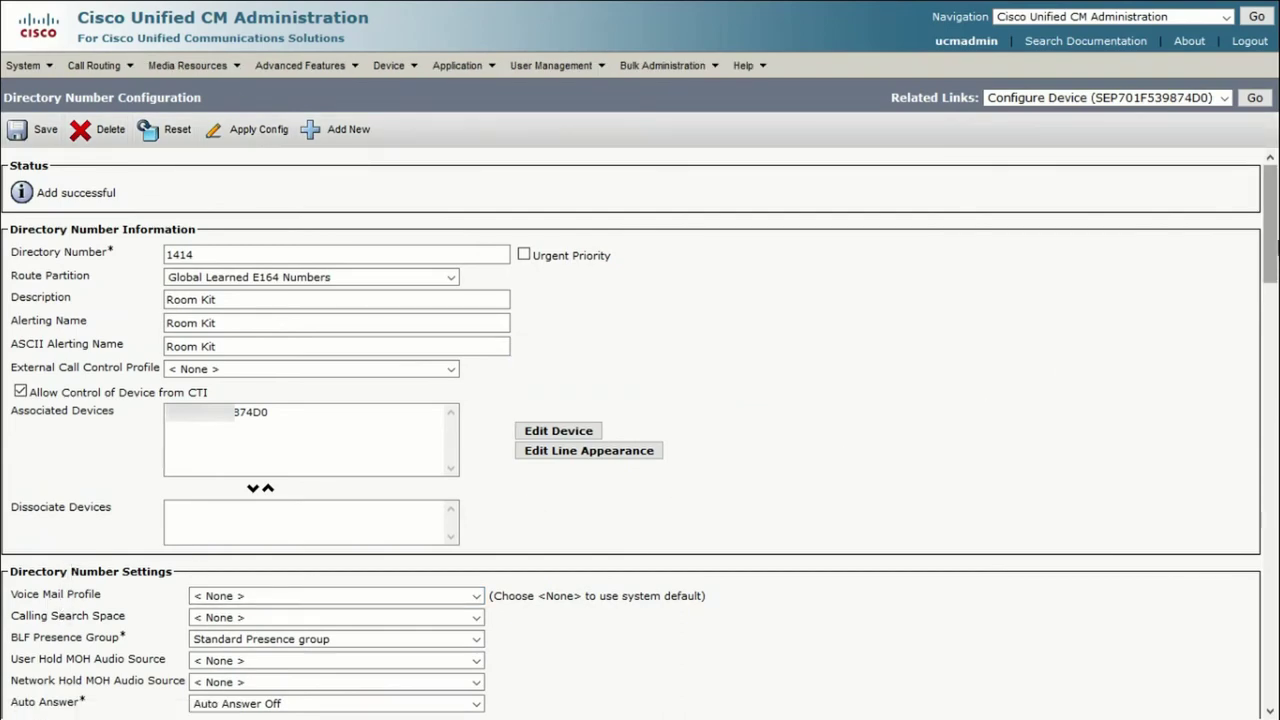
Enter the endpoint's directory URI with the partition Global Learned E164 Numbers and save the directory number
click(1274, 345)
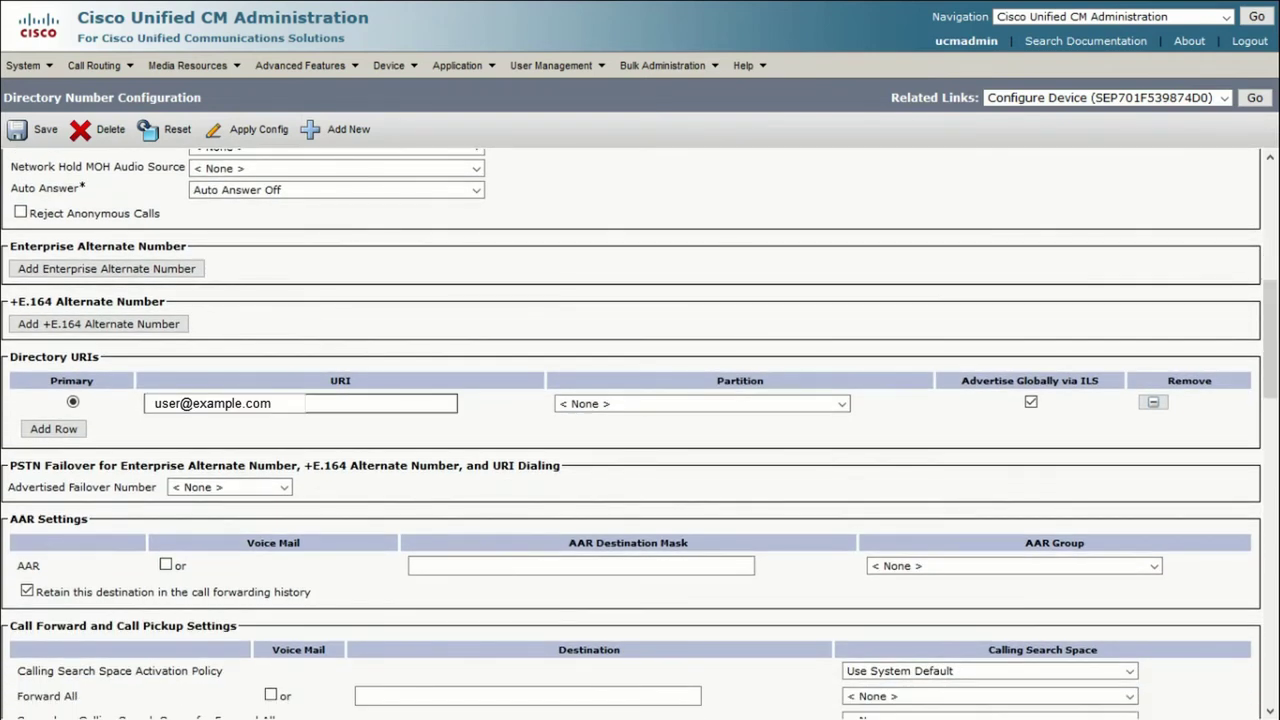
click(828, 404)
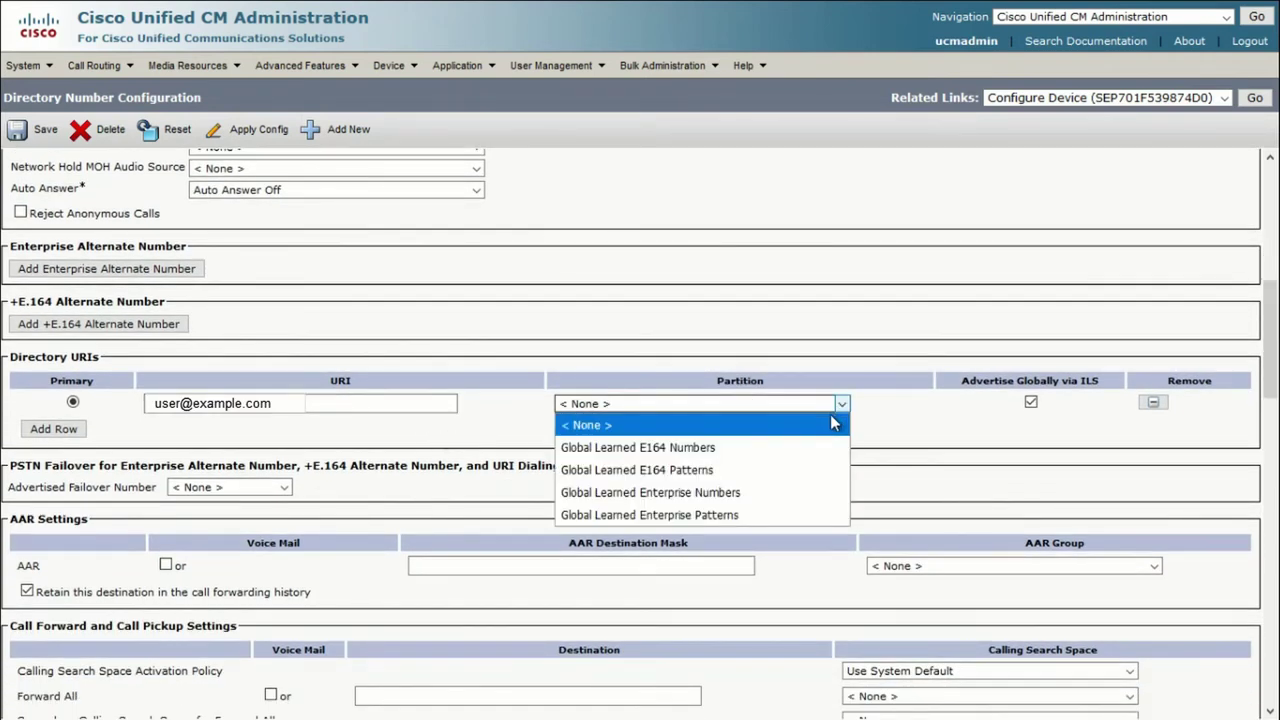
click(782, 450)
drag(1270, 340, 1270, 488)
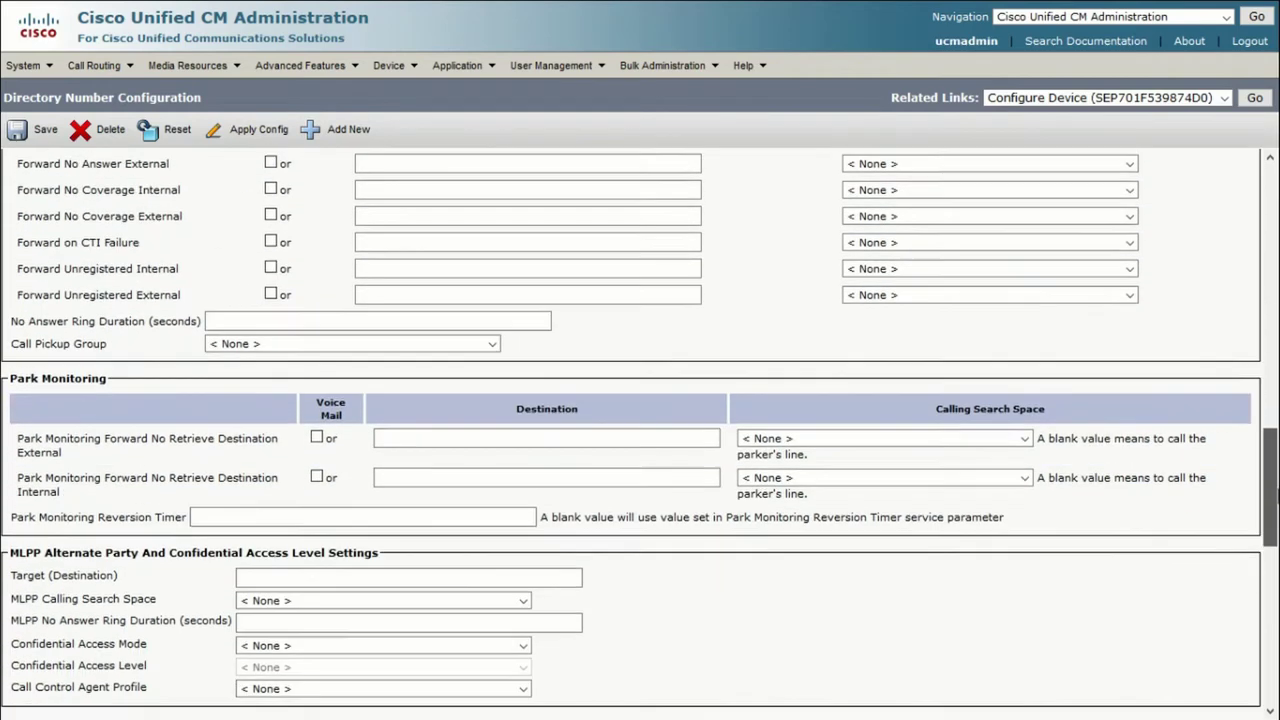
scroll(640, 430, down, 10)
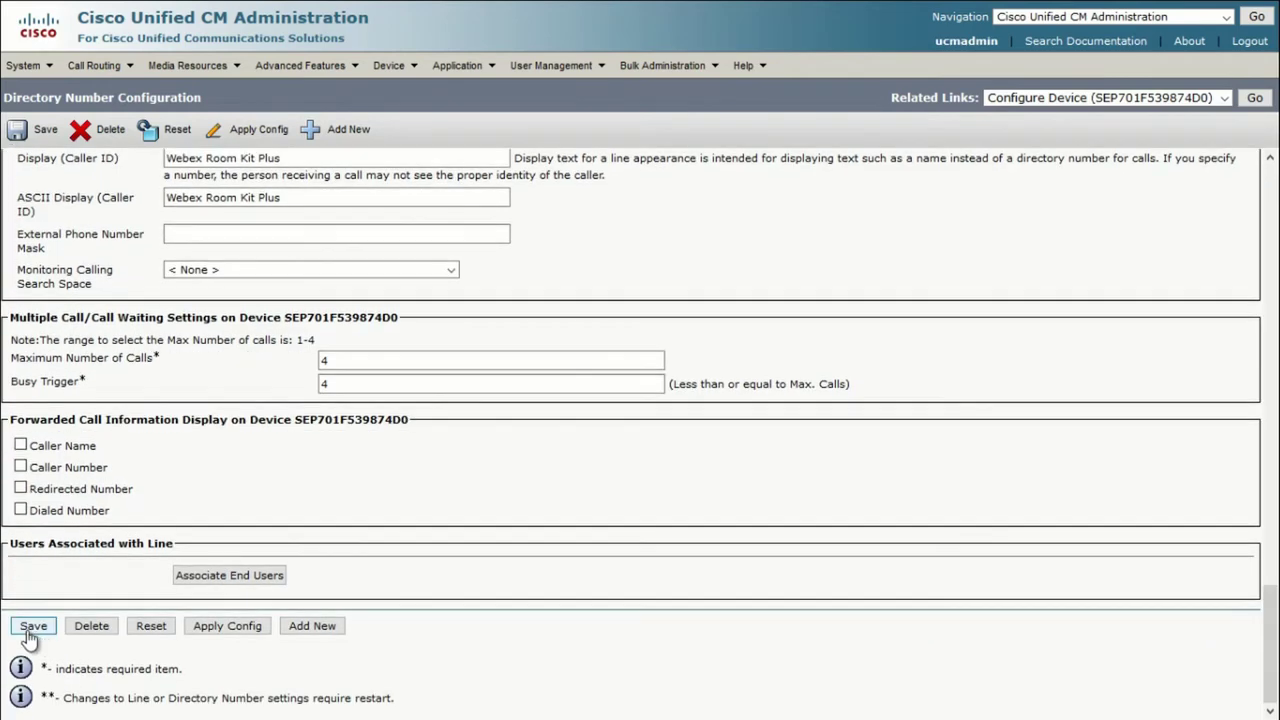
click(33, 626)
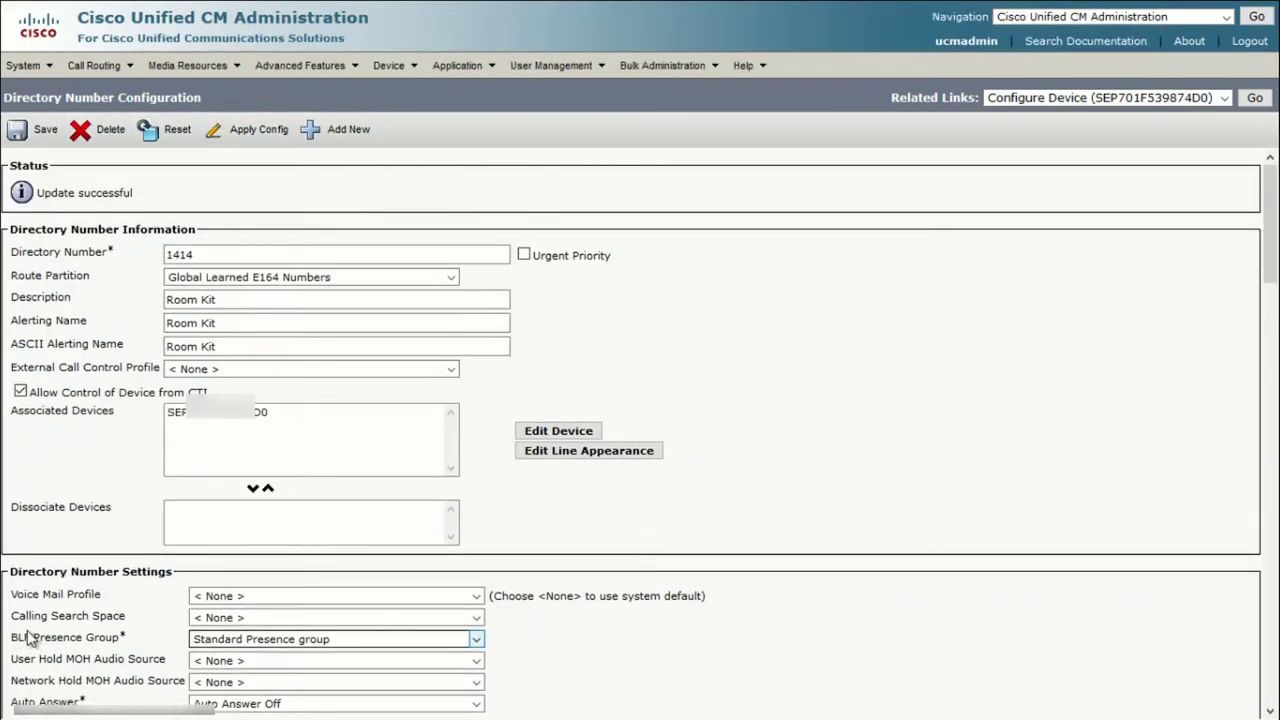
Apply the configuration to the device associated with directory number 1414 and reset that device
click(248, 130)
click(322, 516)
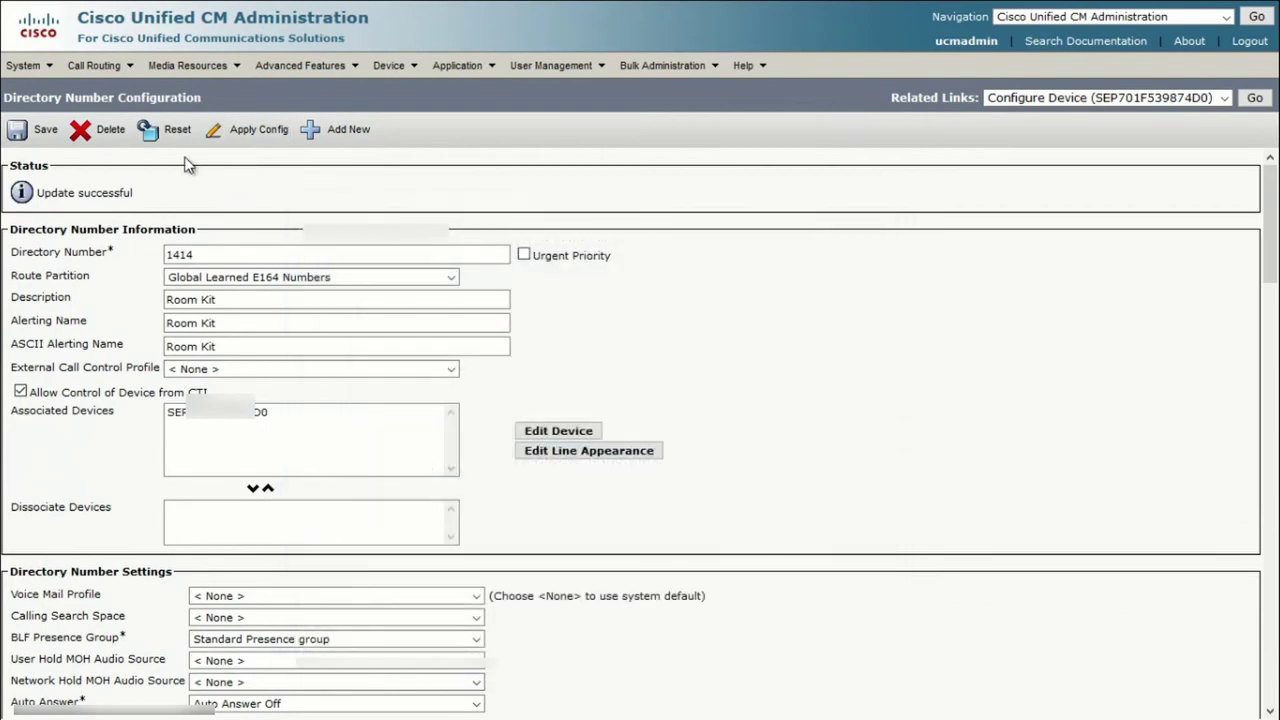
click(170, 130)
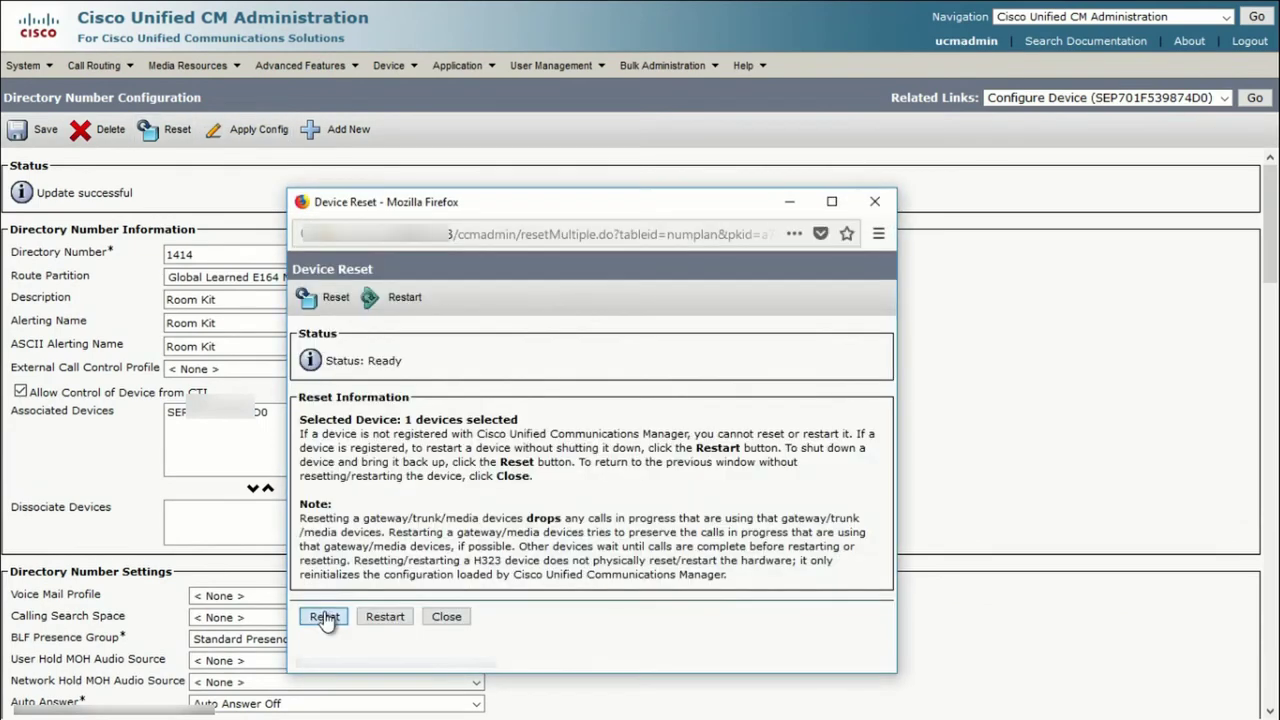
click(324, 617)
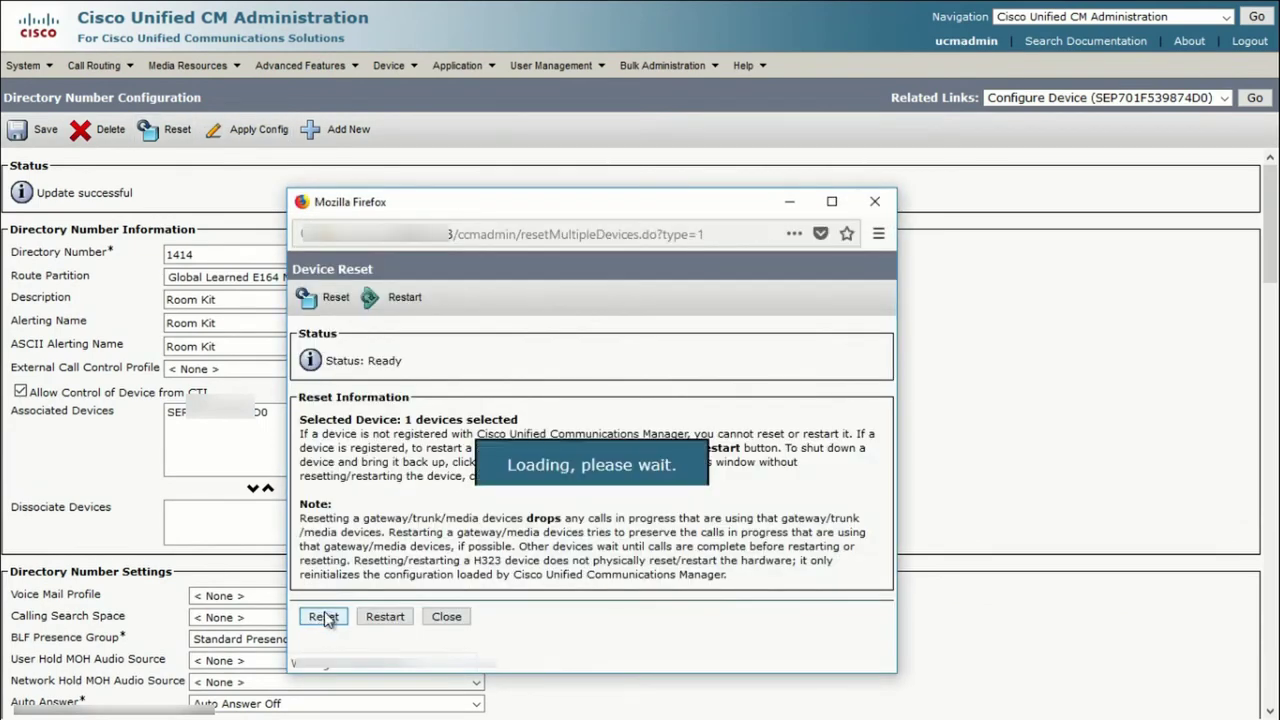
click(447, 617)
click(560, 429)
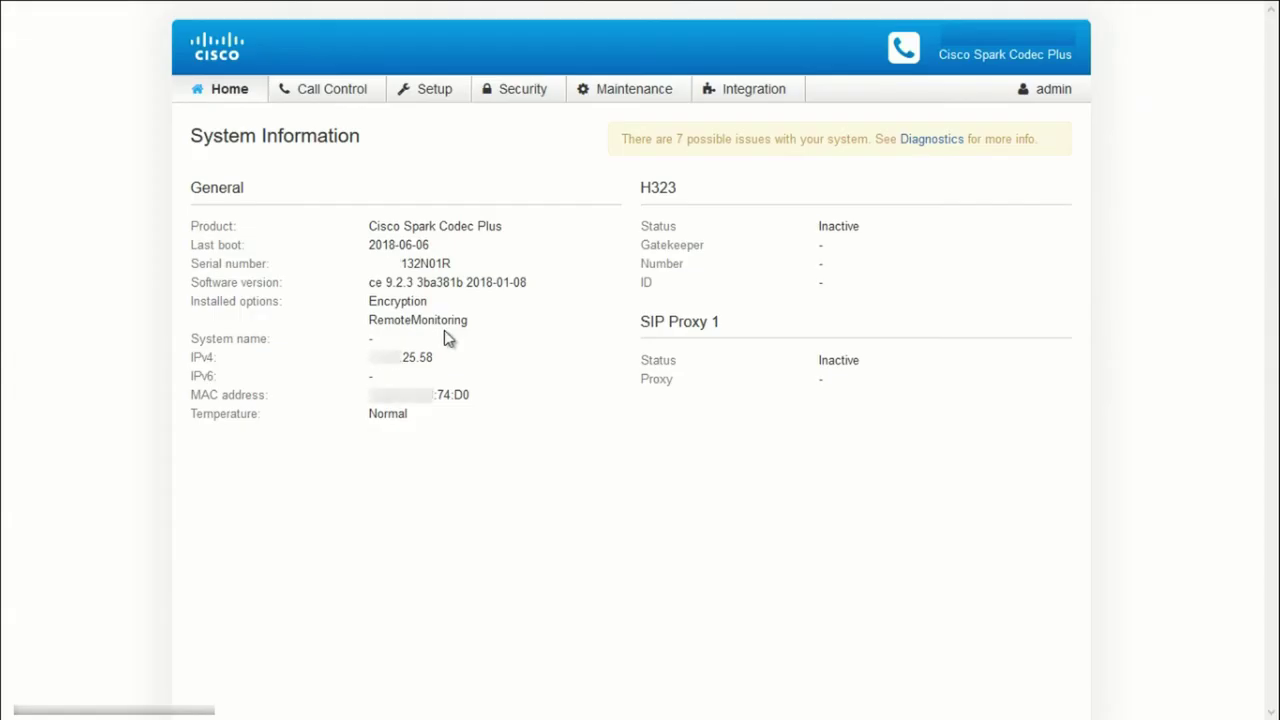
In the Cisco Spark Codec Plus web interface, set the provisioning mode to CUCM and save the general settings
mouse_move(440, 92)
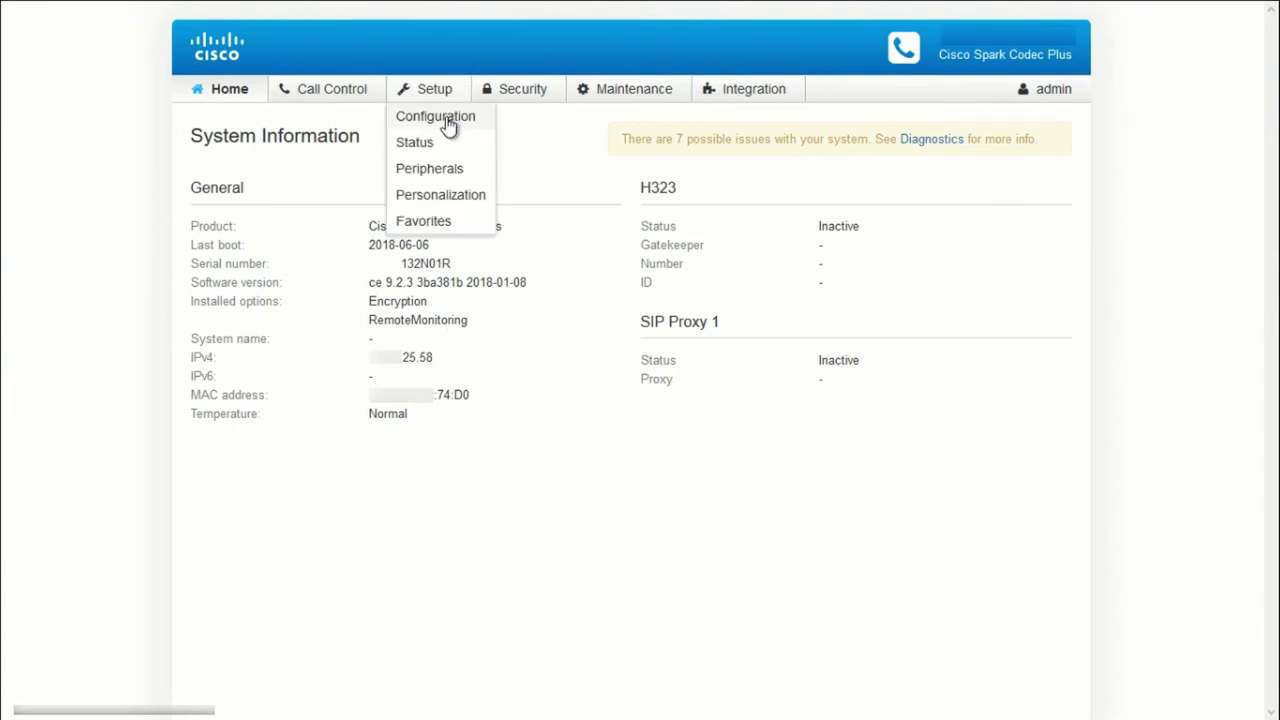
click(449, 128)
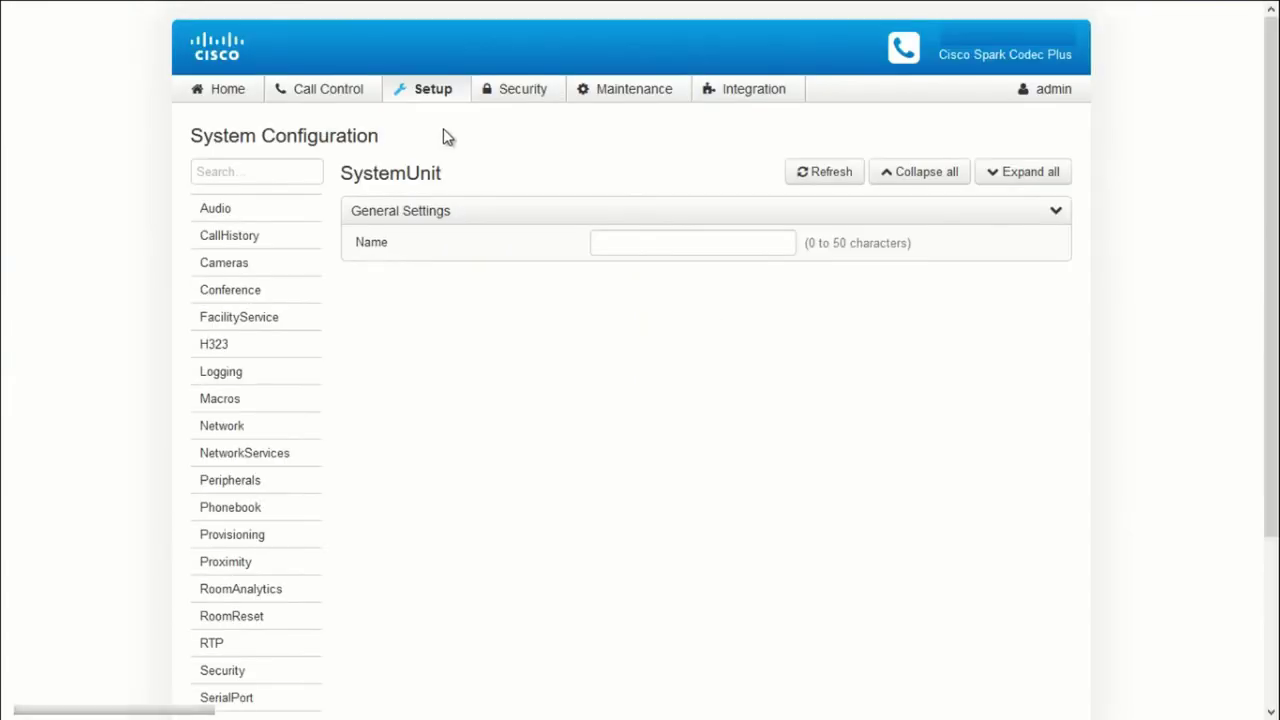
click(263, 535)
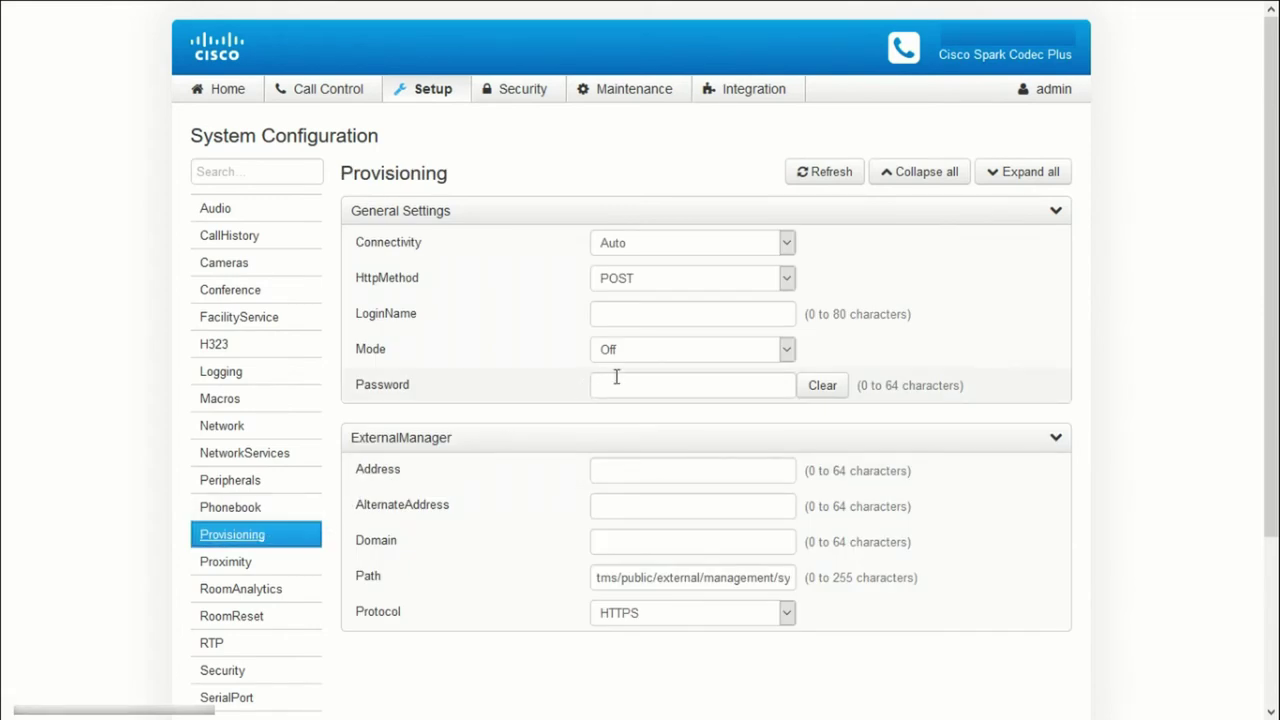
click(786, 352)
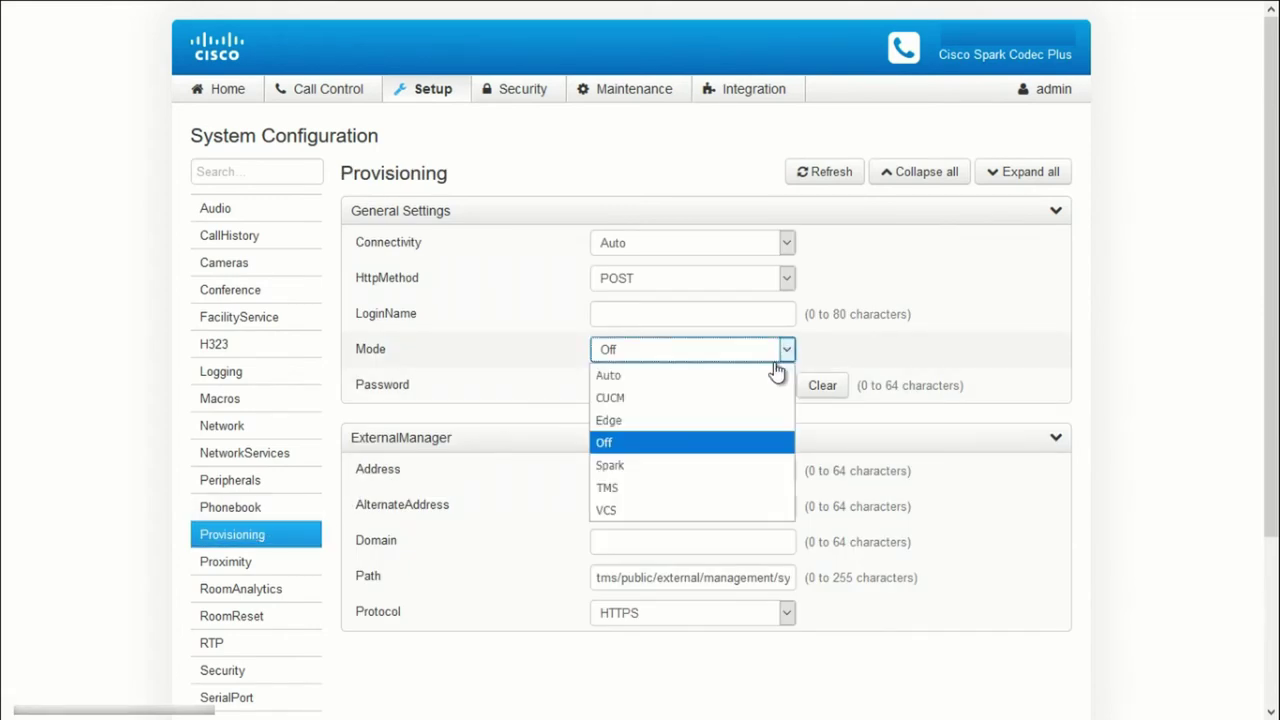
click(742, 398)
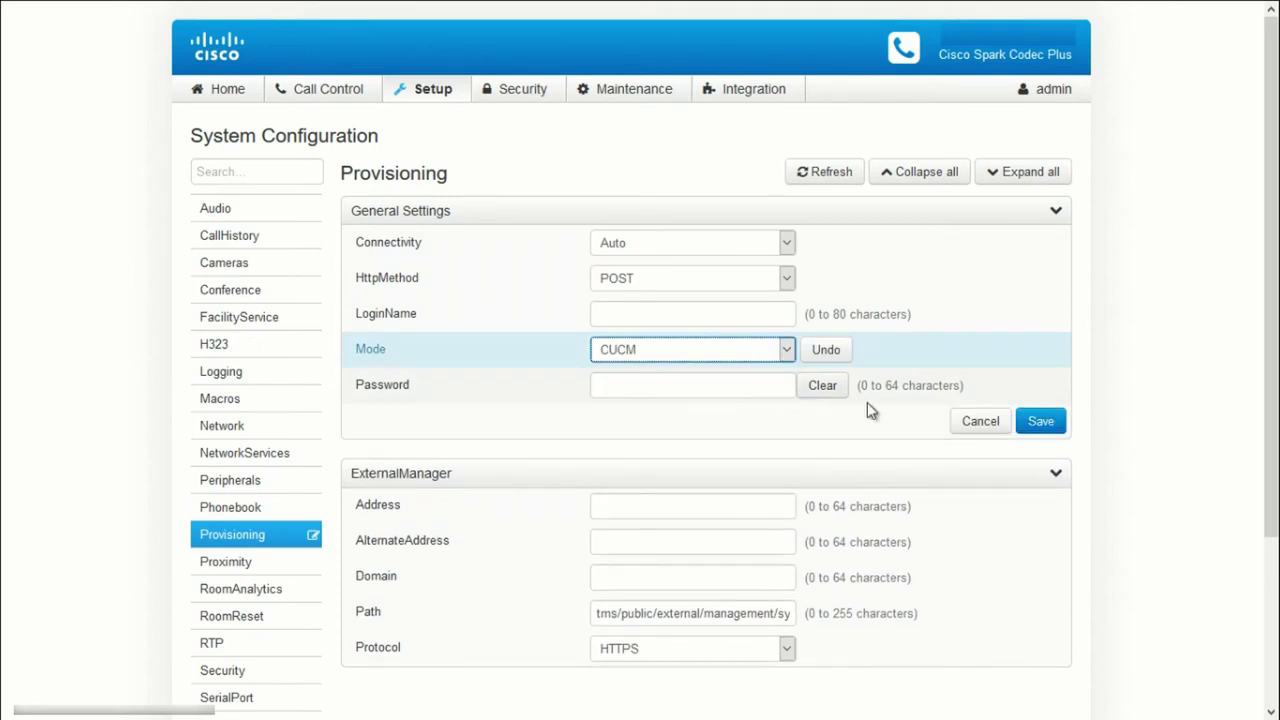
click(1041, 424)
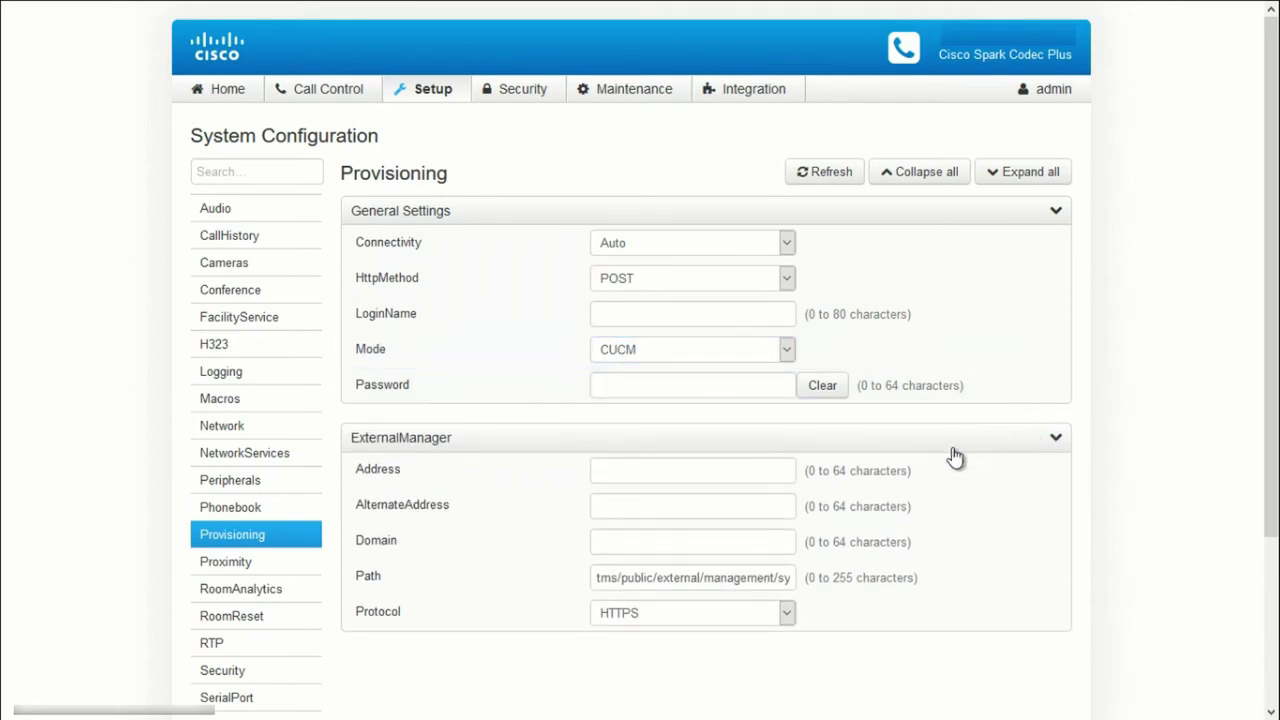
Enter the Unified CM publisher's address as the provisioning ExternalManager address and save it
click(610, 471)
text(ucmpub@example.co)
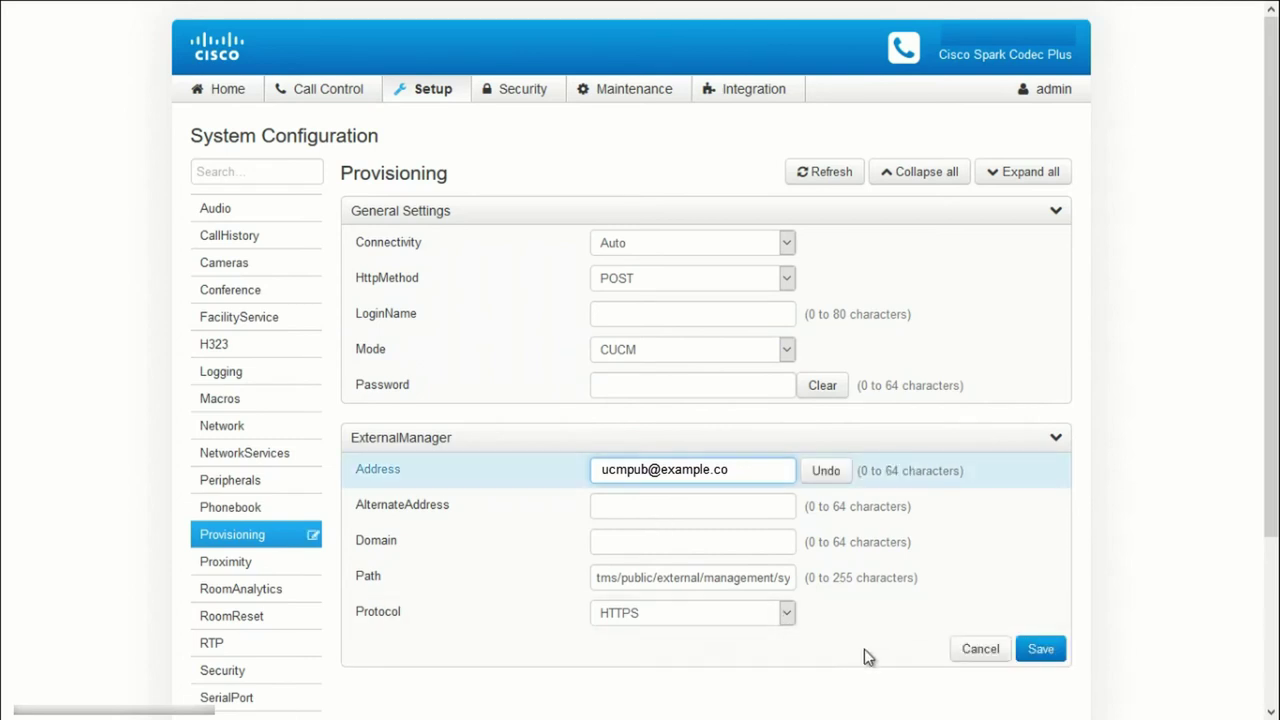
click(1043, 652)
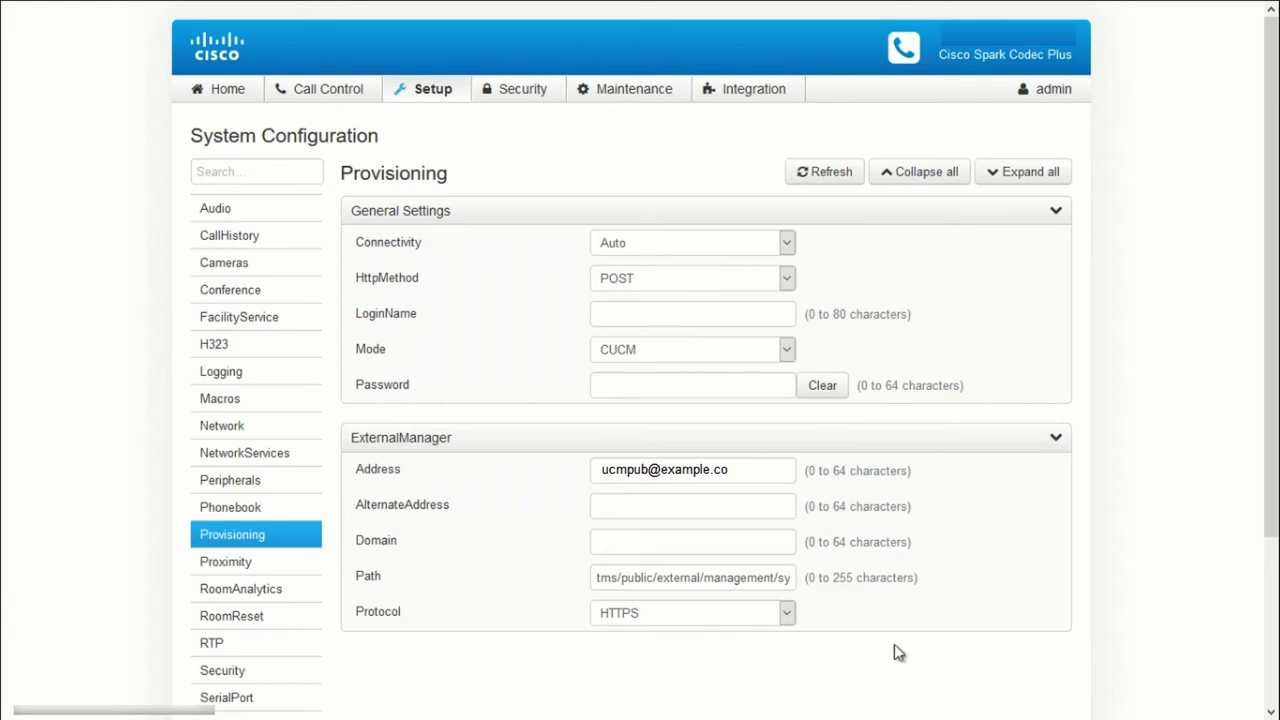
Check the endpoint's provisioning status against Unified CM in the system status
mouse_move(415, 98)
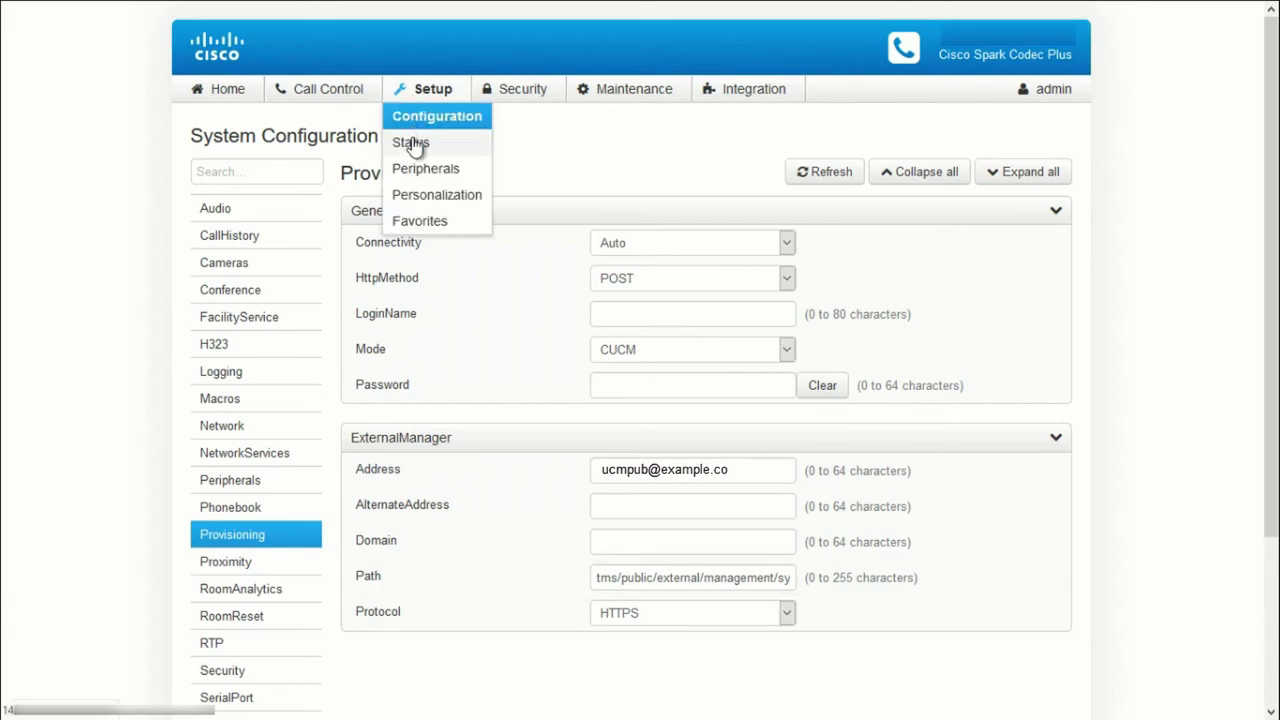
click(411, 143)
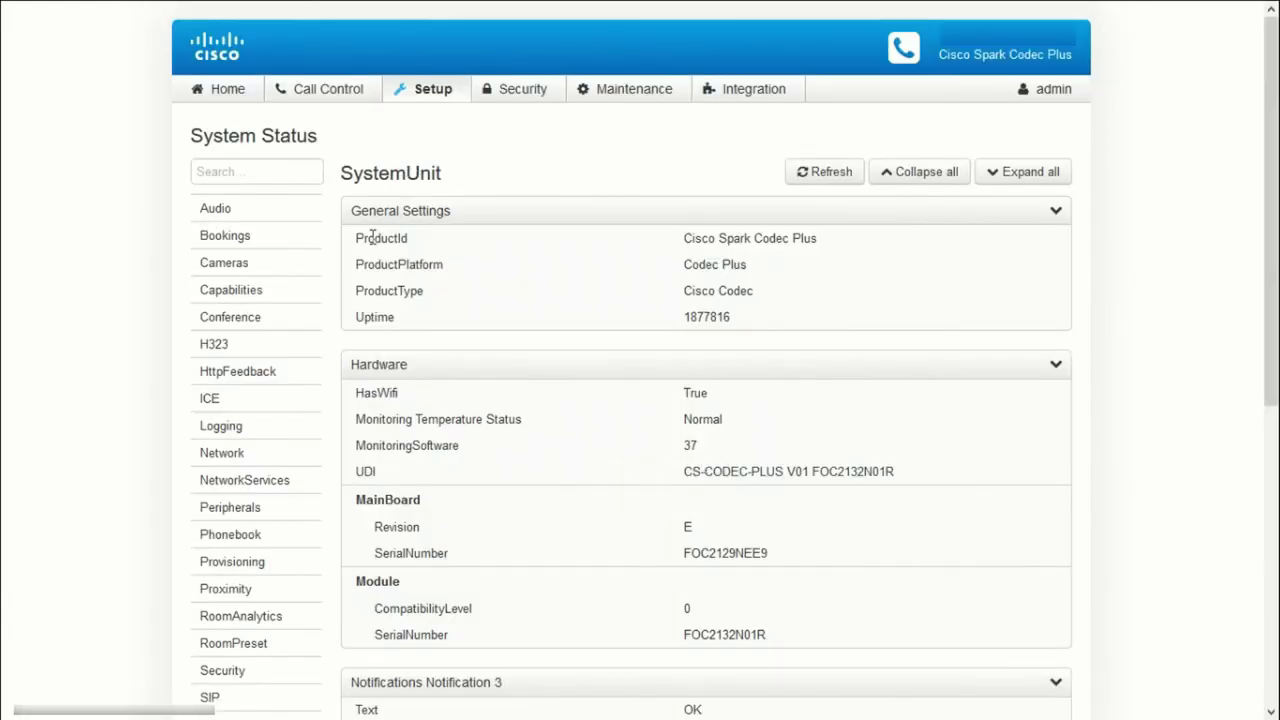
click(284, 567)
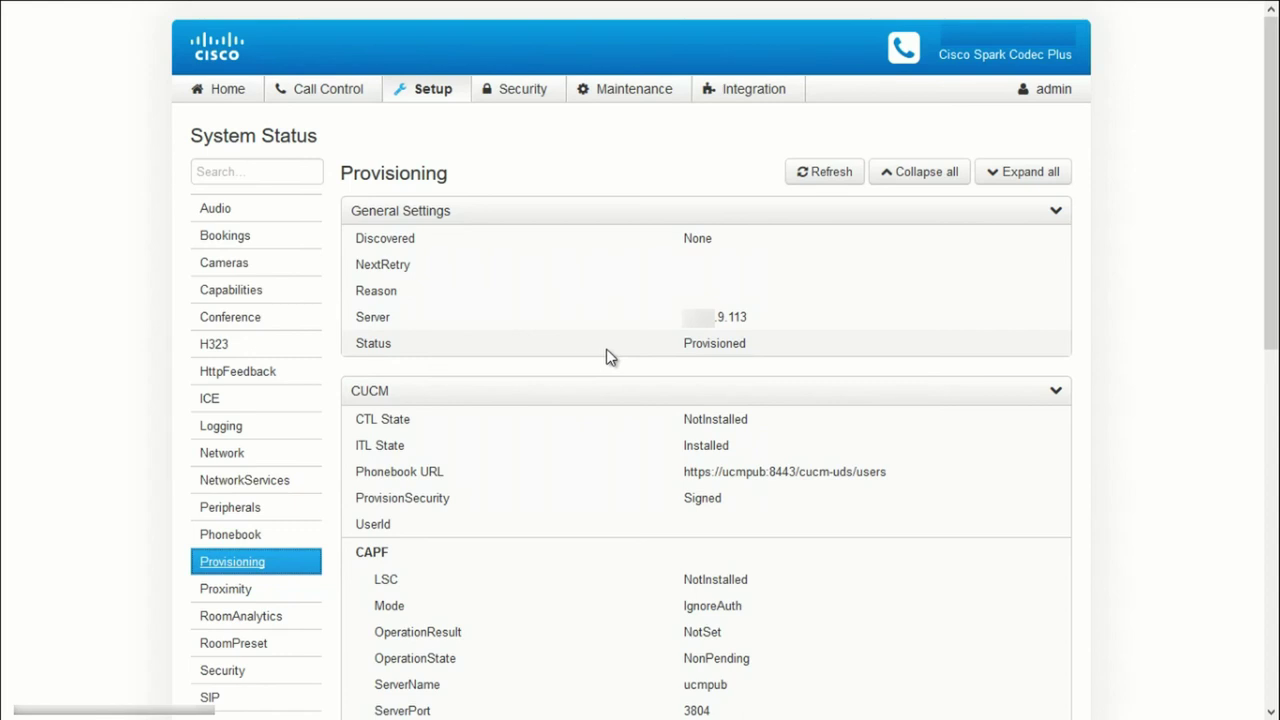
Review the endpoint's SIP general settings and check the SIP Proxy 1 registration in the system information
click(434, 100)
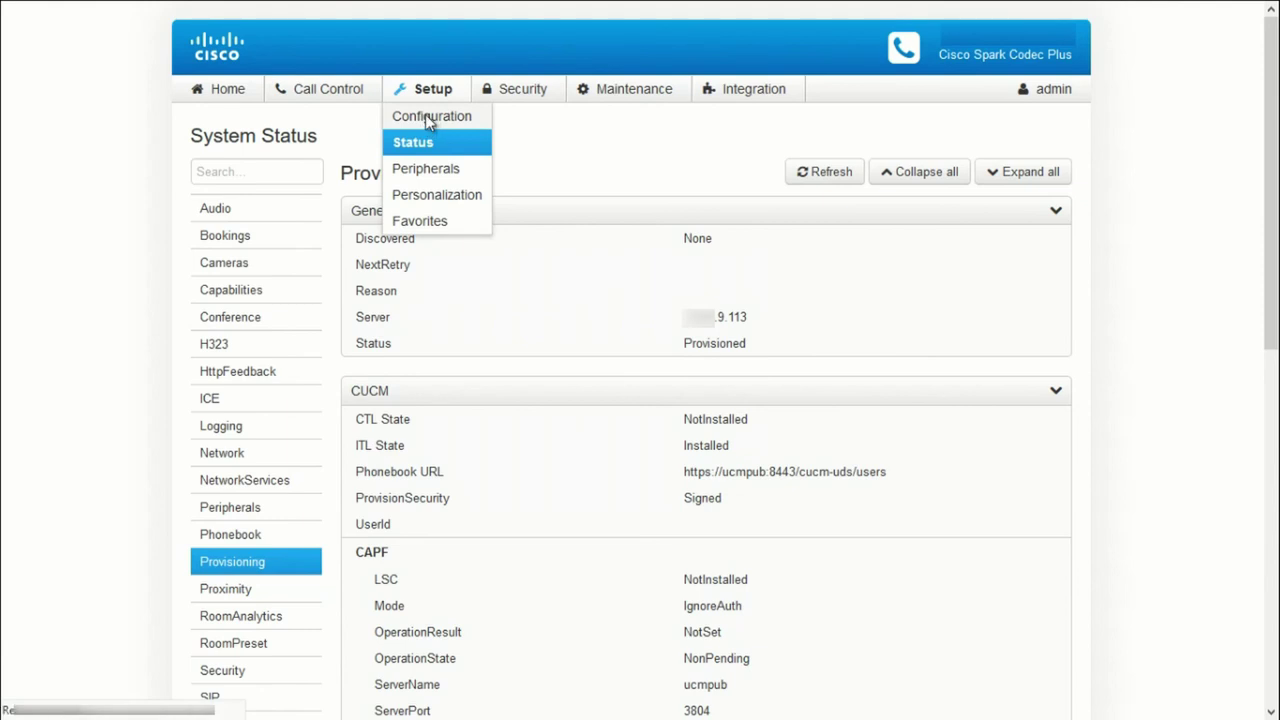
click(425, 116)
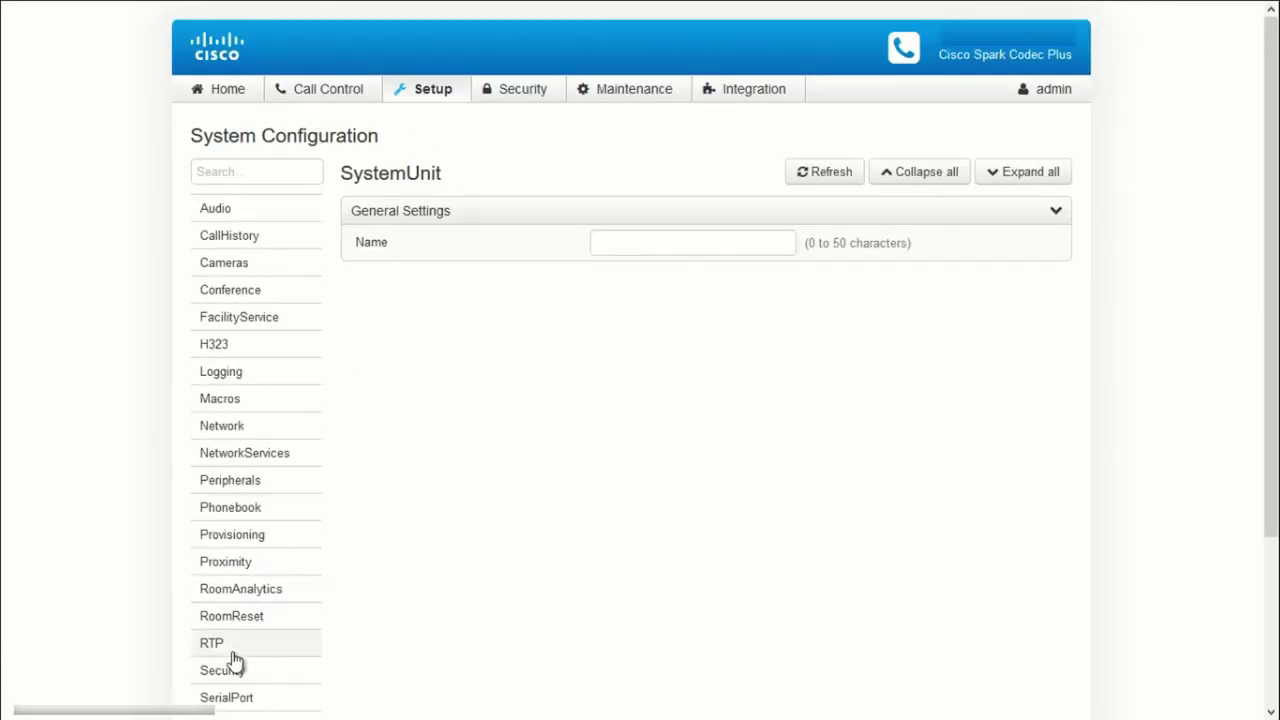
scroll(232, 668, down, 1)
scroll(234, 672, down, 1)
click(236, 622)
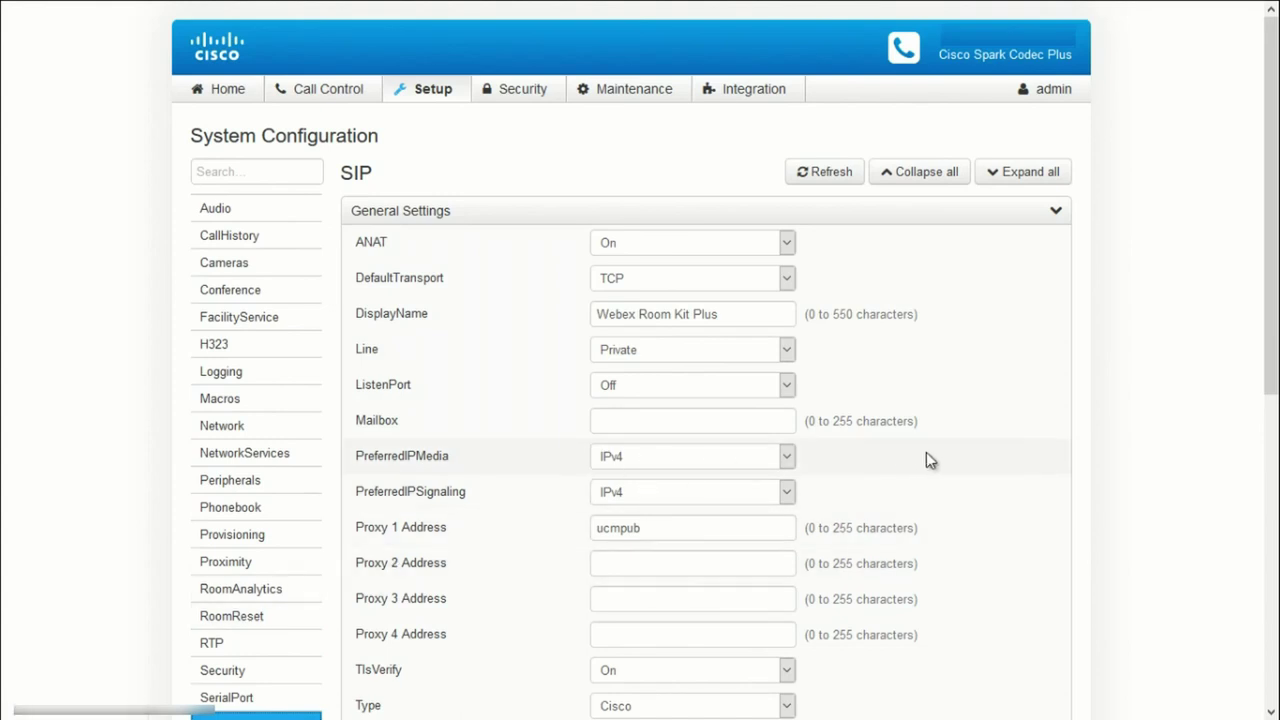
scroll(983, 460, down, 2)
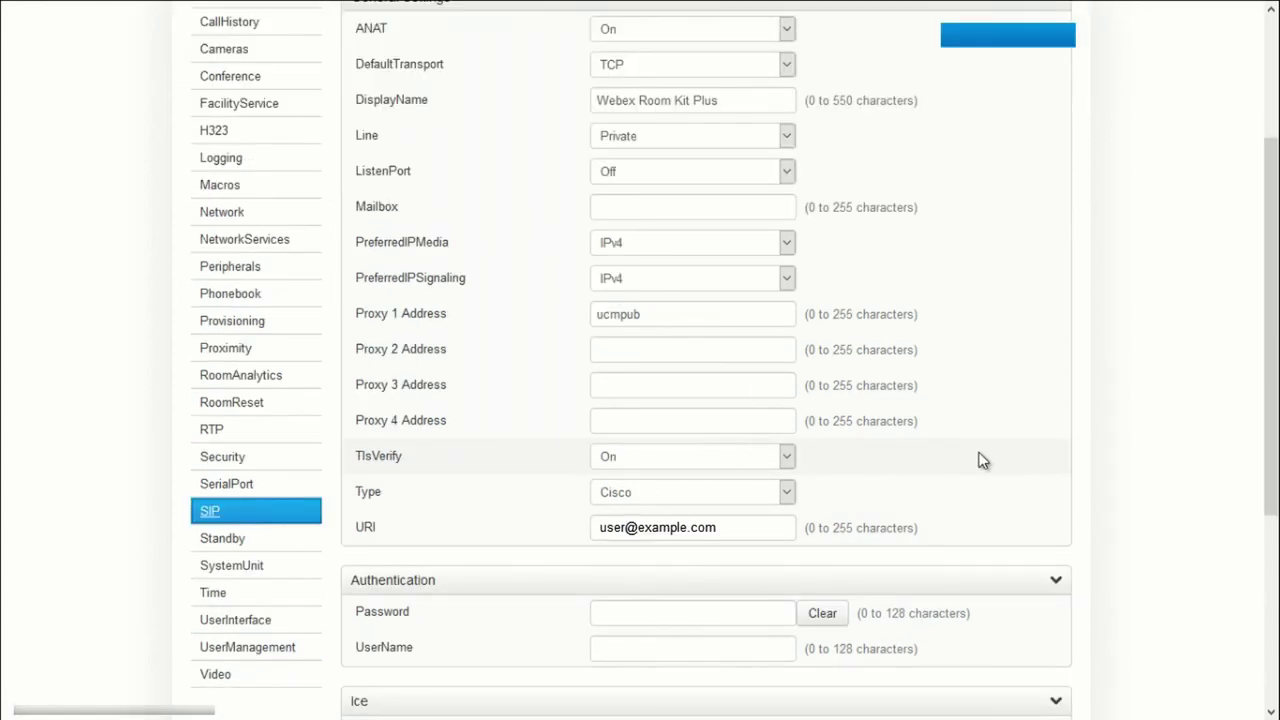
scroll(983, 460, up, 2)
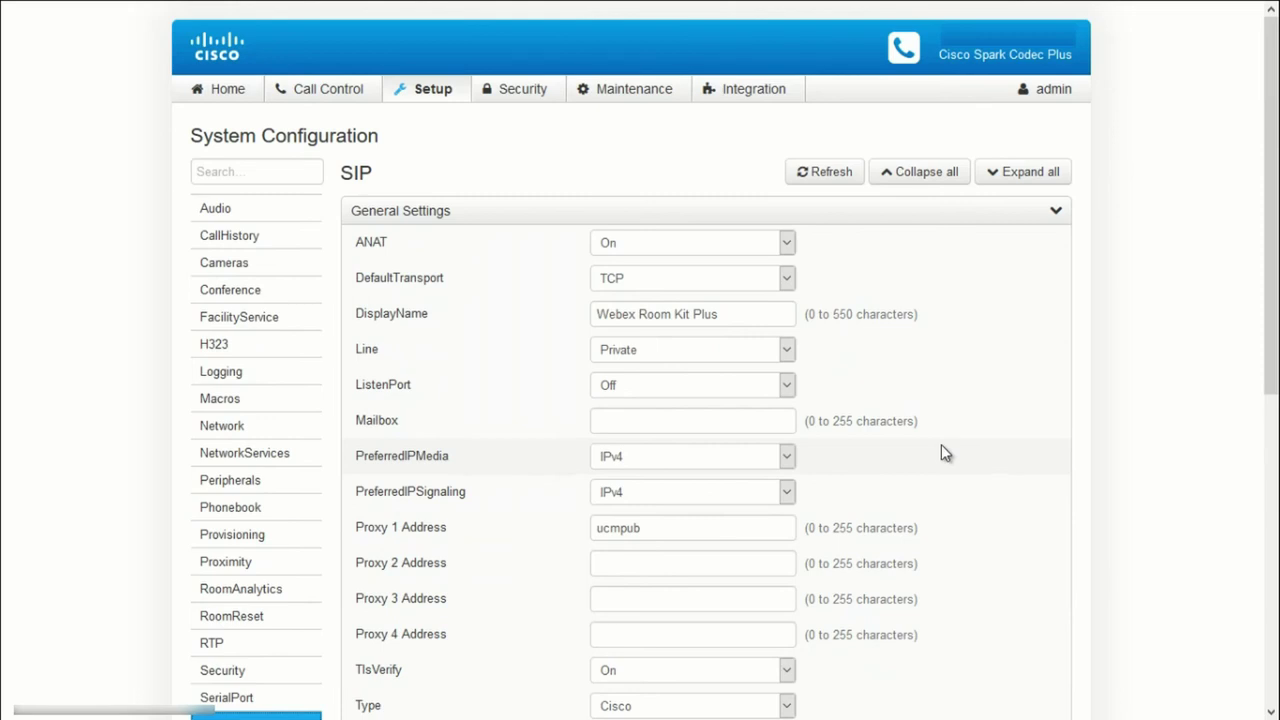
click(224, 92)
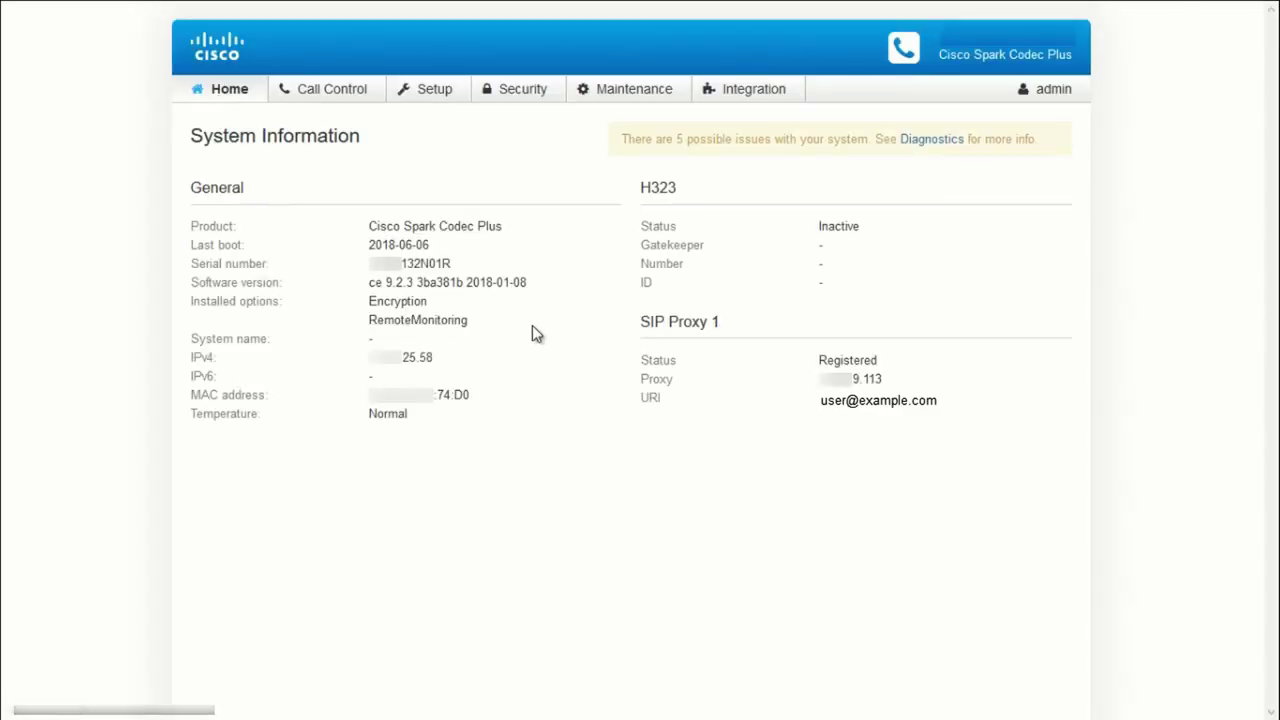